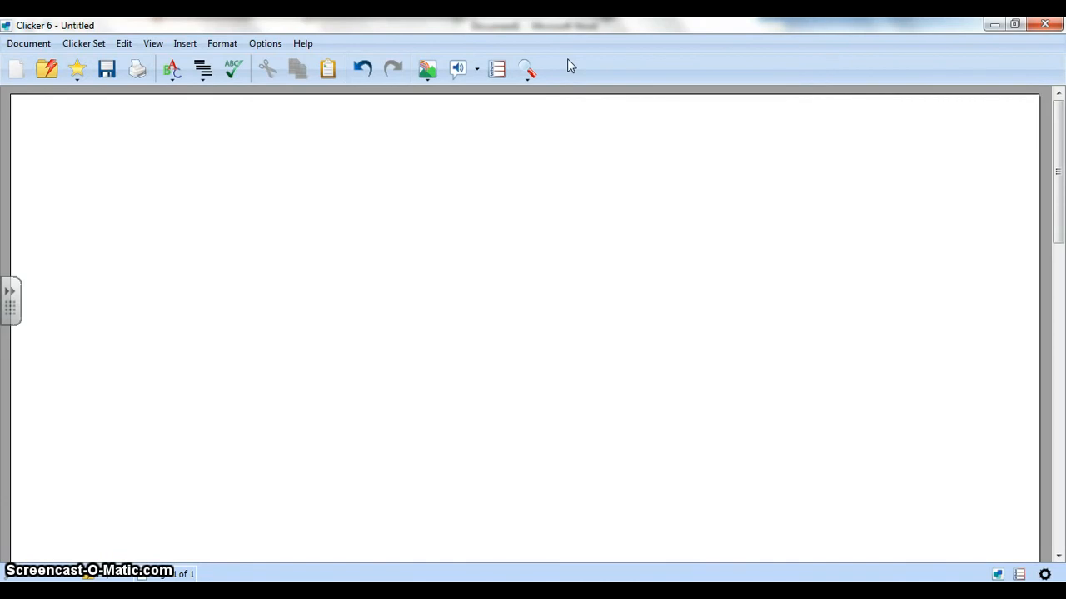
- Write an opening sentence that greets the reader and introduces the writer by first name, ending with a full stop
text(, )
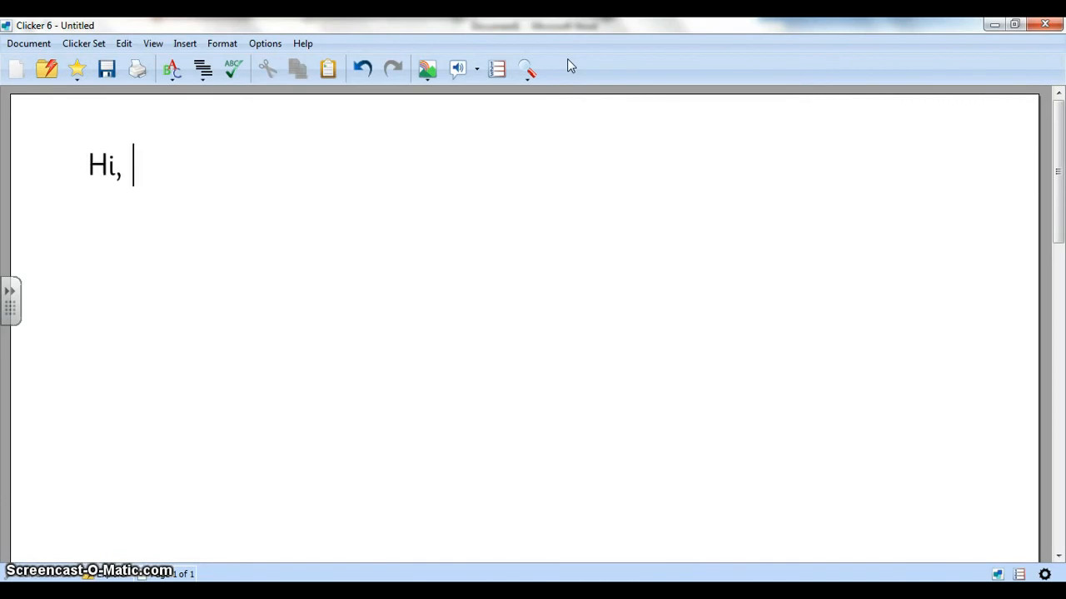
text(my name is tammy)
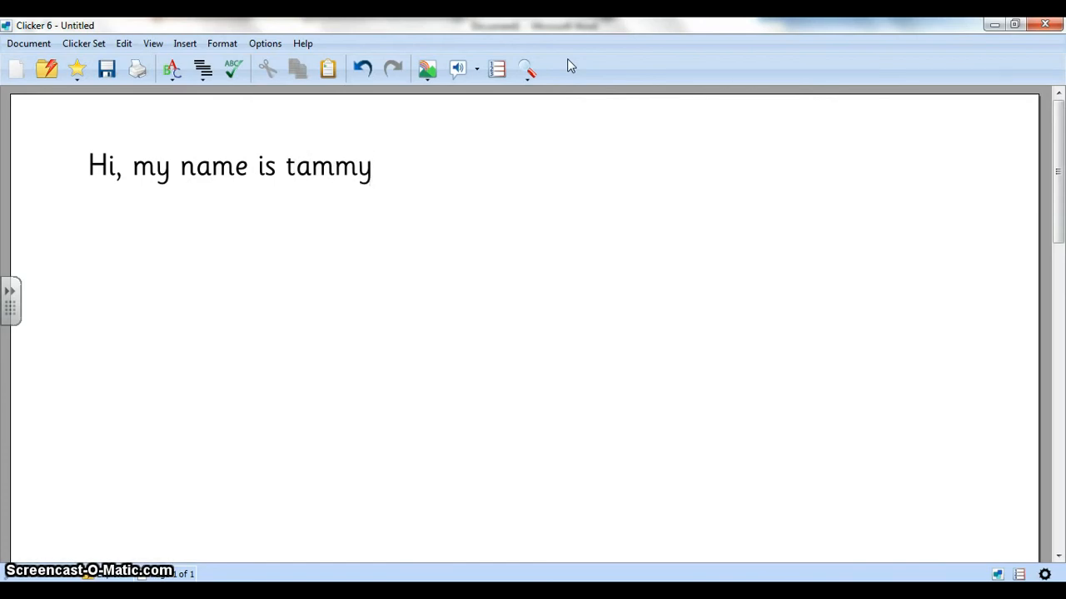
text(.)
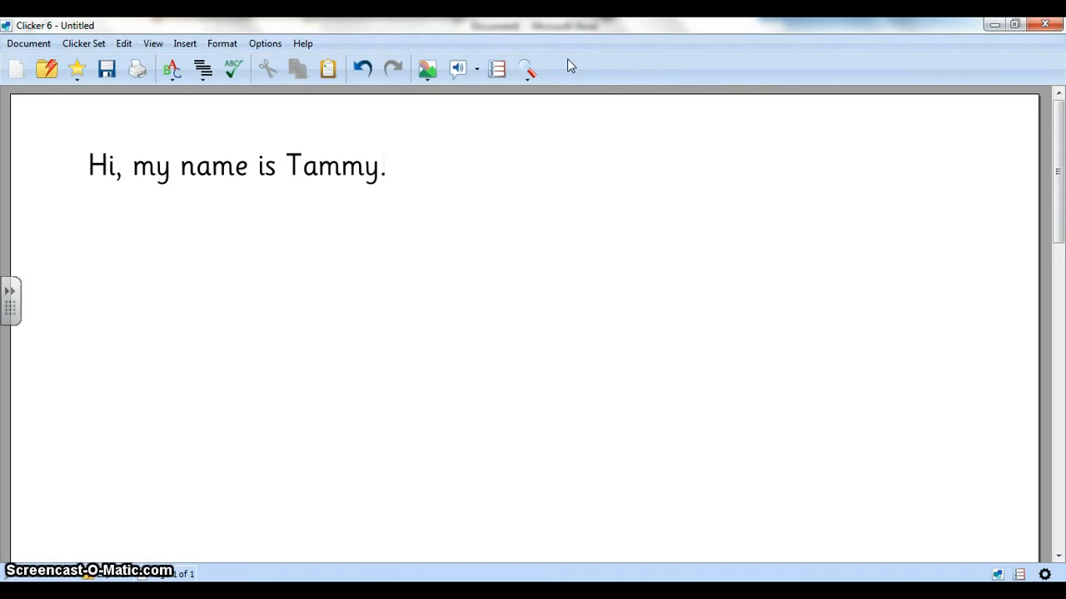
- Begin a second sentence on a new line with "I like to play fut", leaving the final word misspelled and incomplete
text(I)
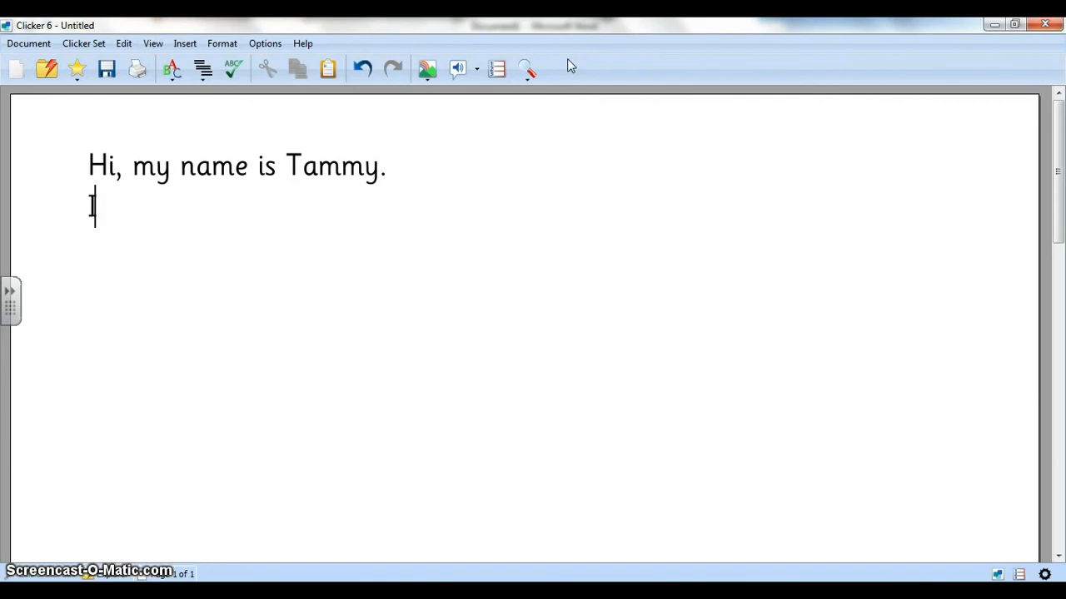
text( like to play)
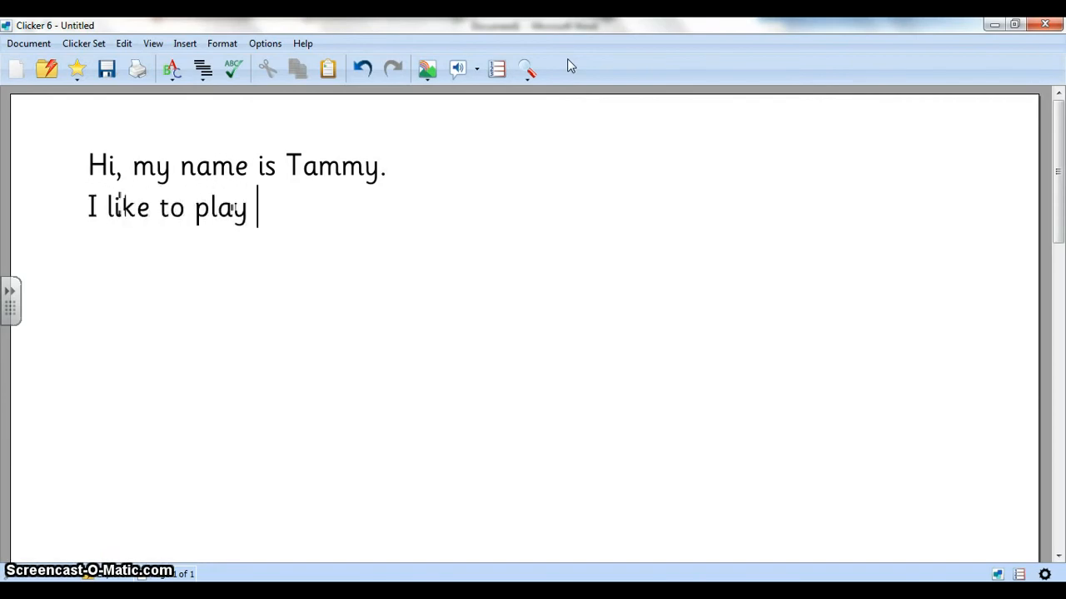
text( fu)
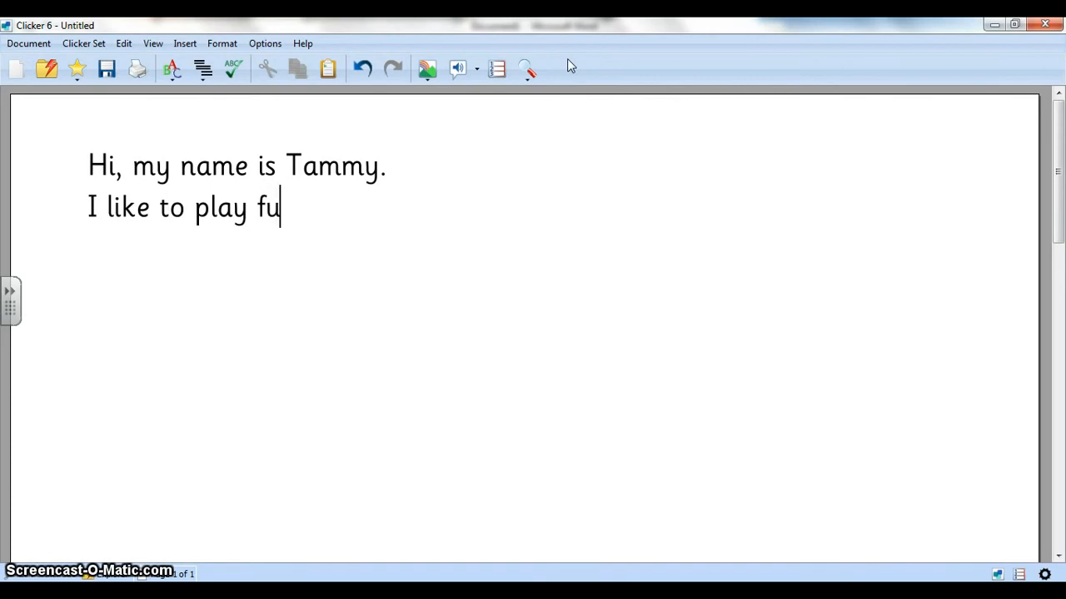
text(t)
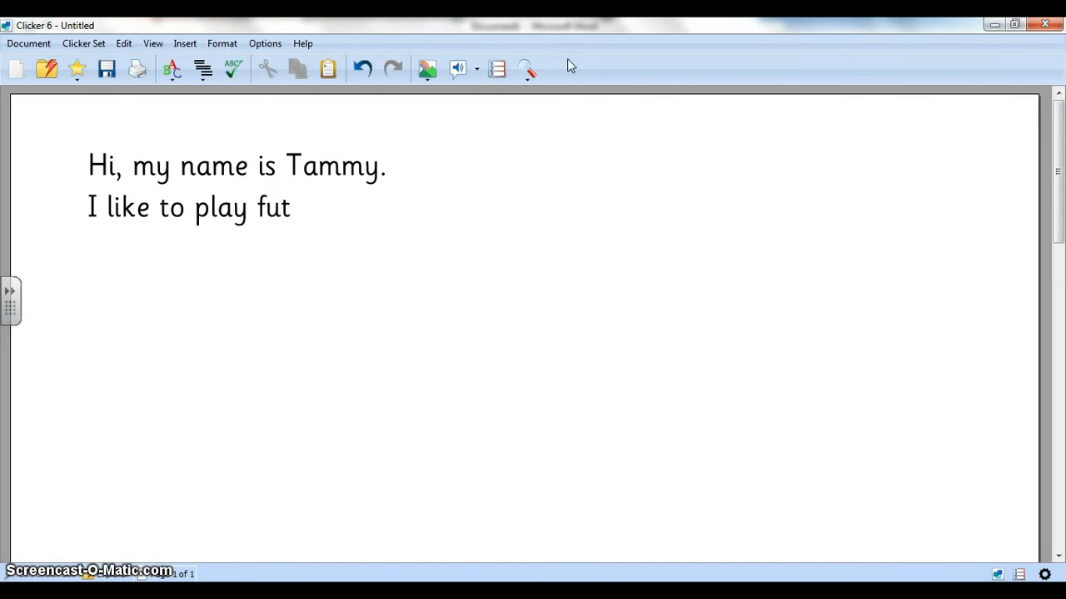
- Use the Predictor to replace "fut" with "football" and its picture, end the sentence with a full stop, and turn the Predictor off
click(496, 70)
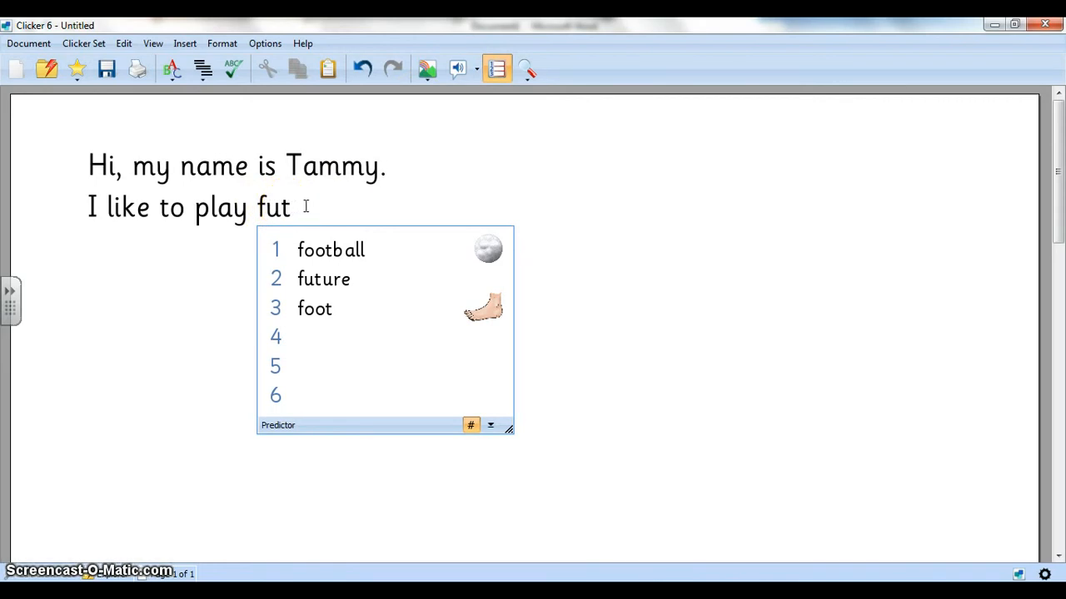
click(331, 256)
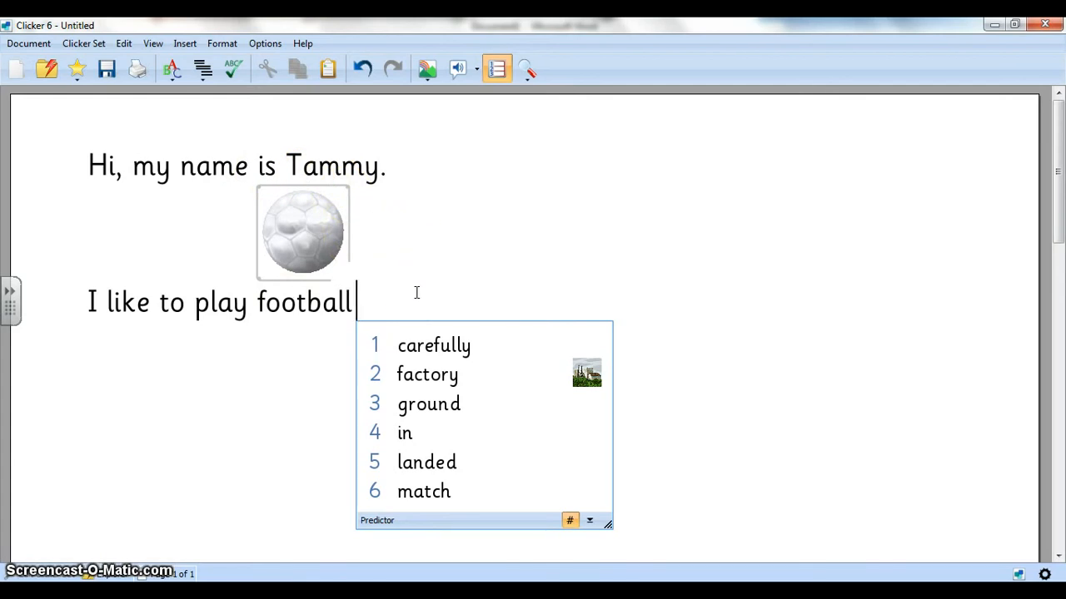
text(.)
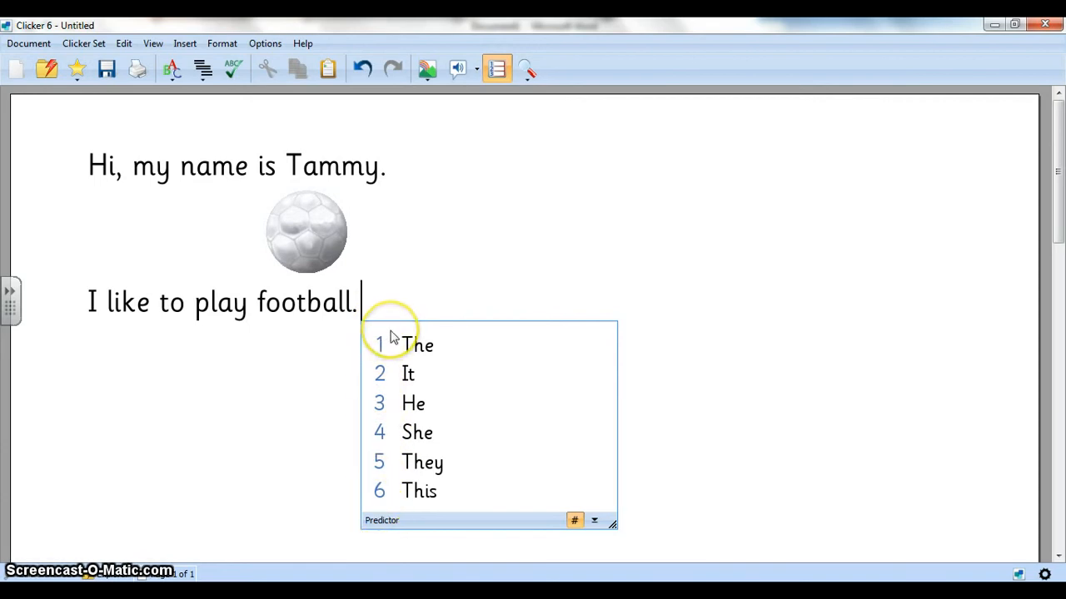
click(497, 71)
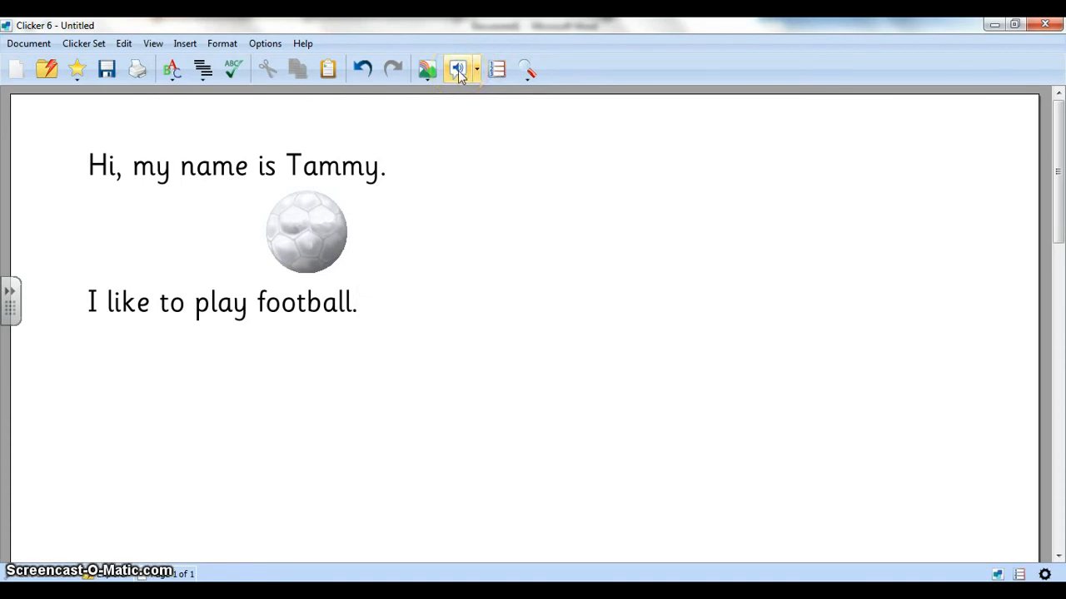
click(459, 71)
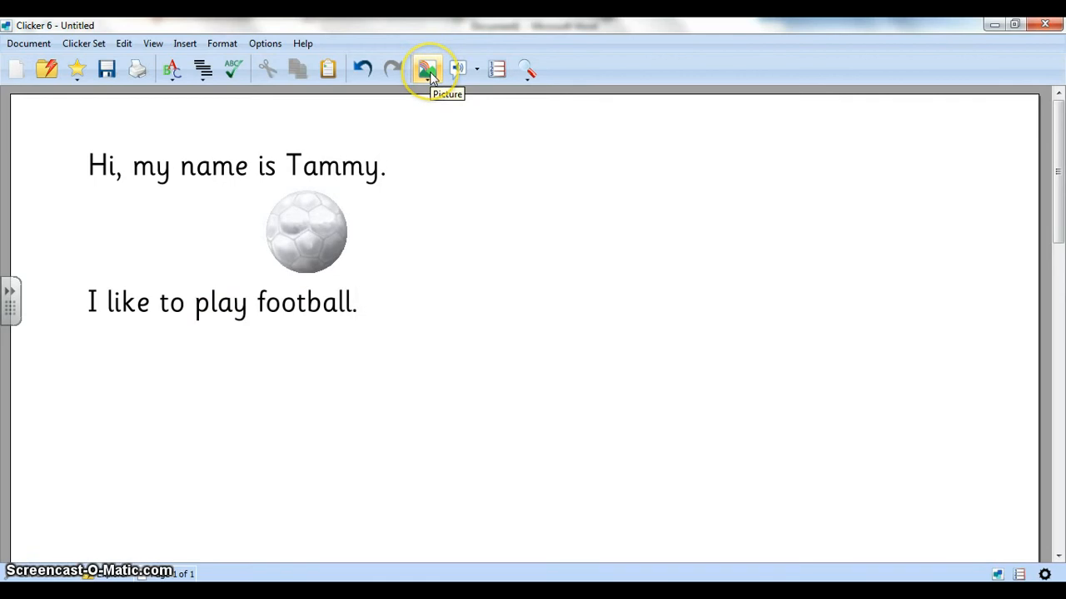
click(427, 70)
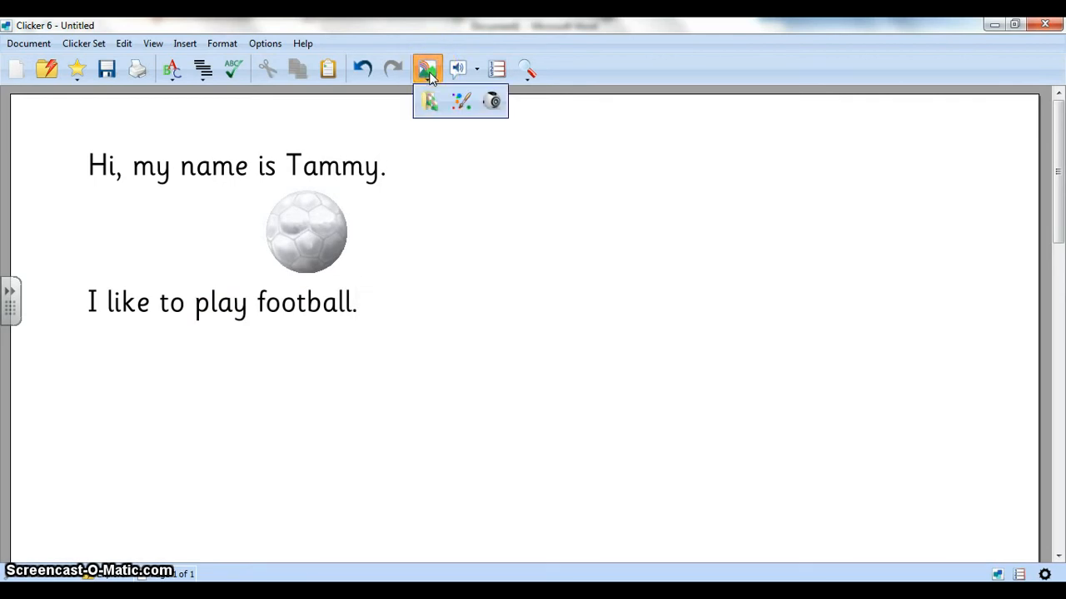
click(432, 103)
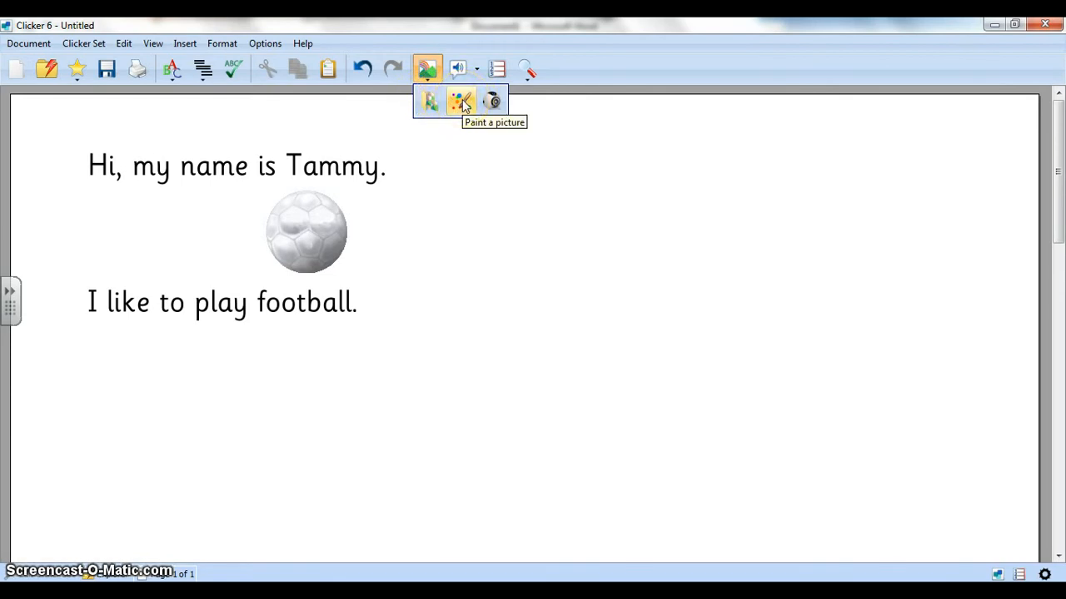
click(491, 104)
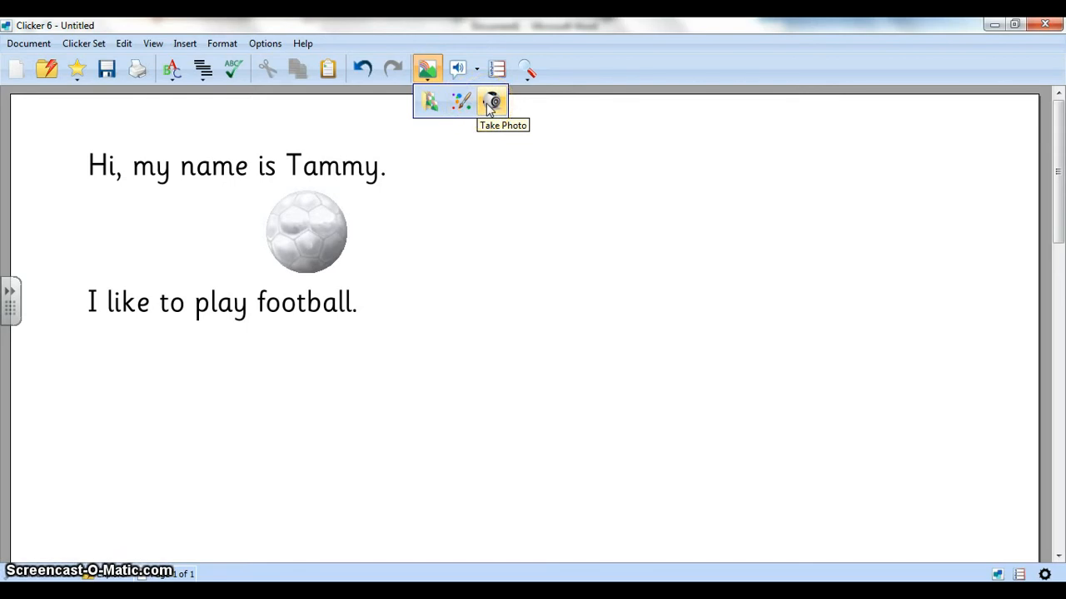
click(590, 166)
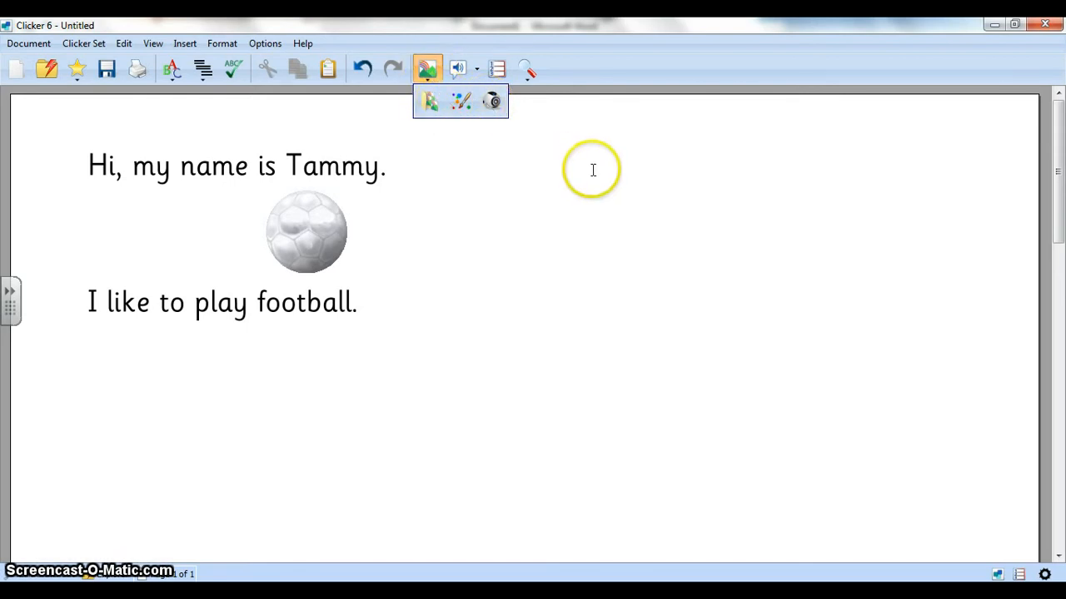
- Start a new line below the football sentence, and show the Workers Sentences grid to hear its model sentence
click(397, 306)
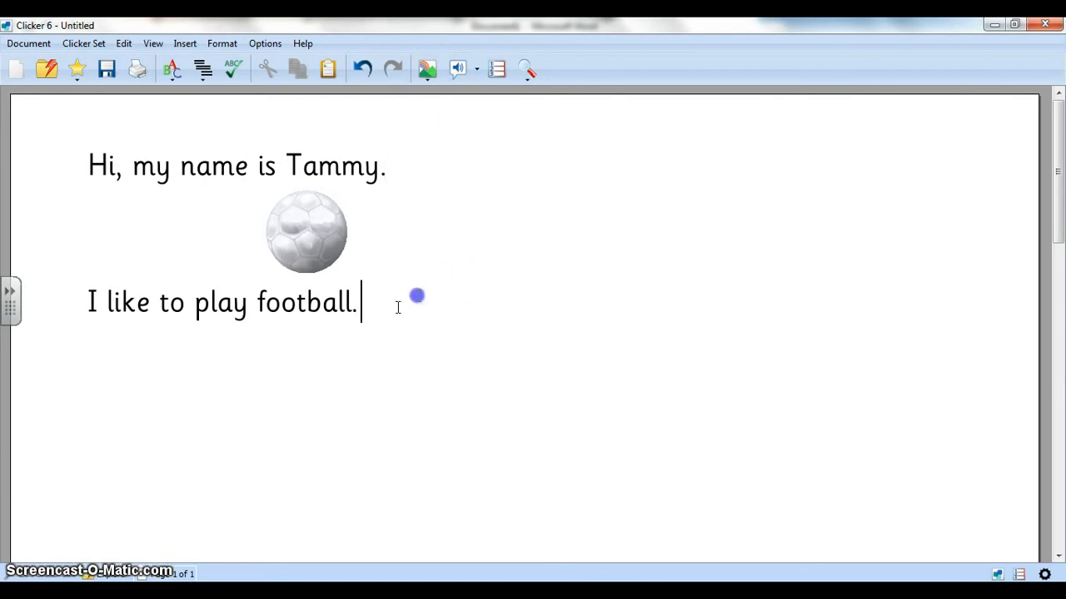
key(Return)
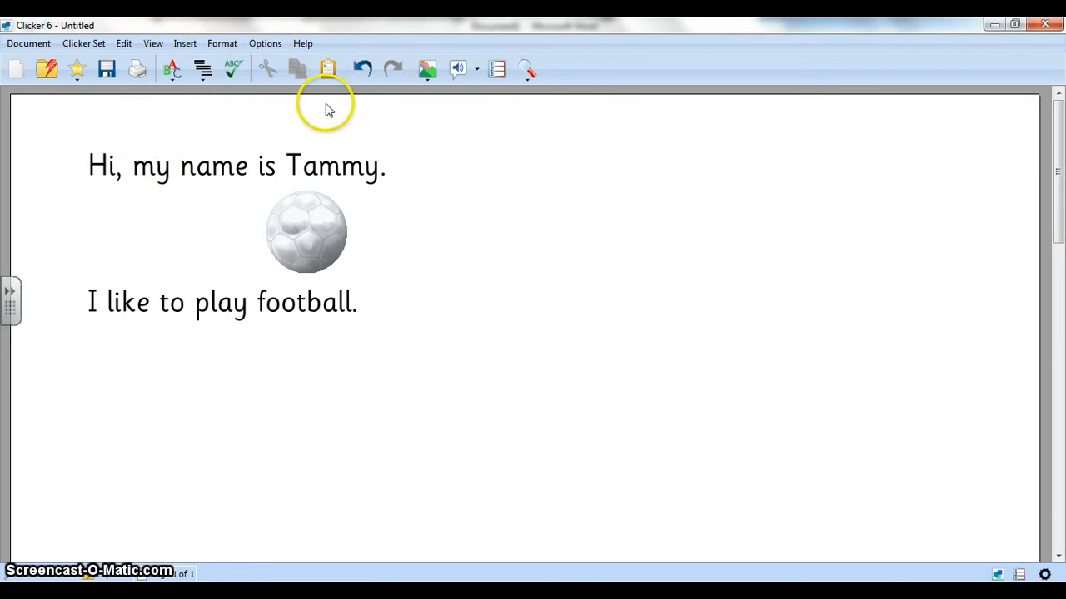
click(999, 575)
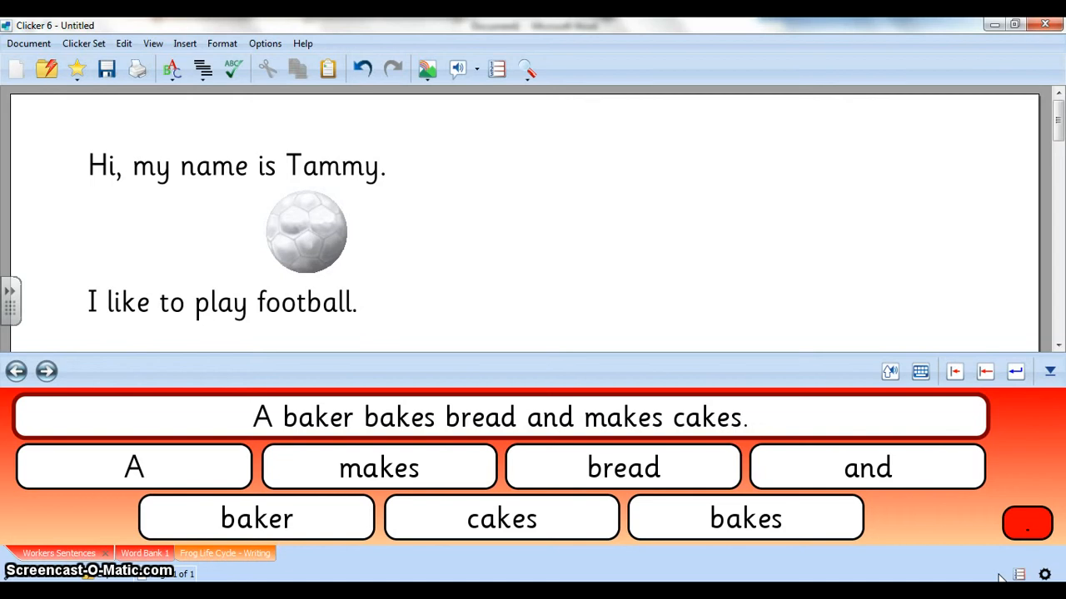
click(643, 419)
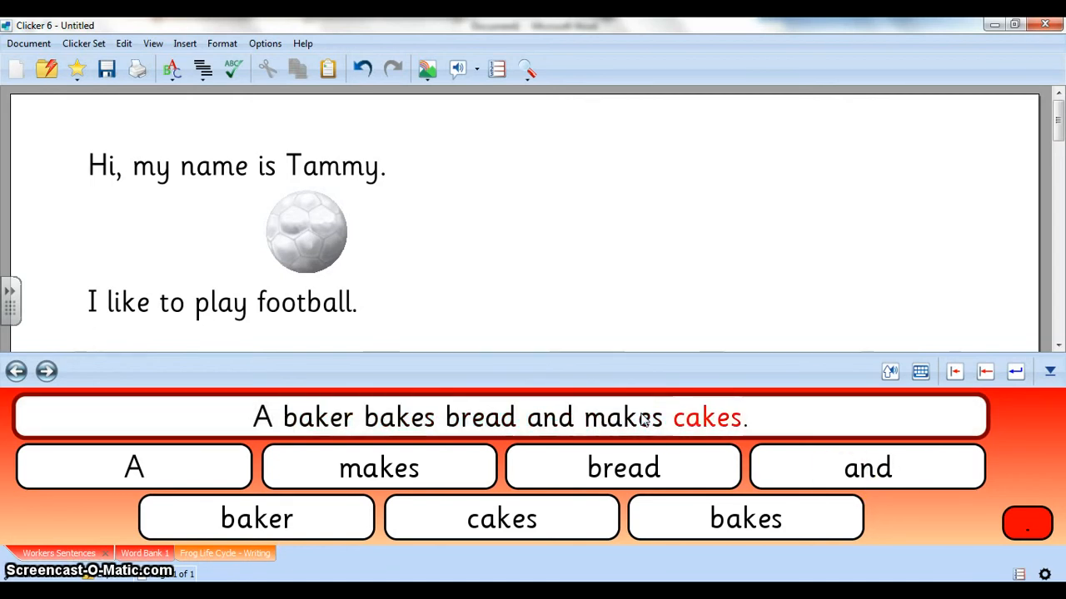
click(234, 419)
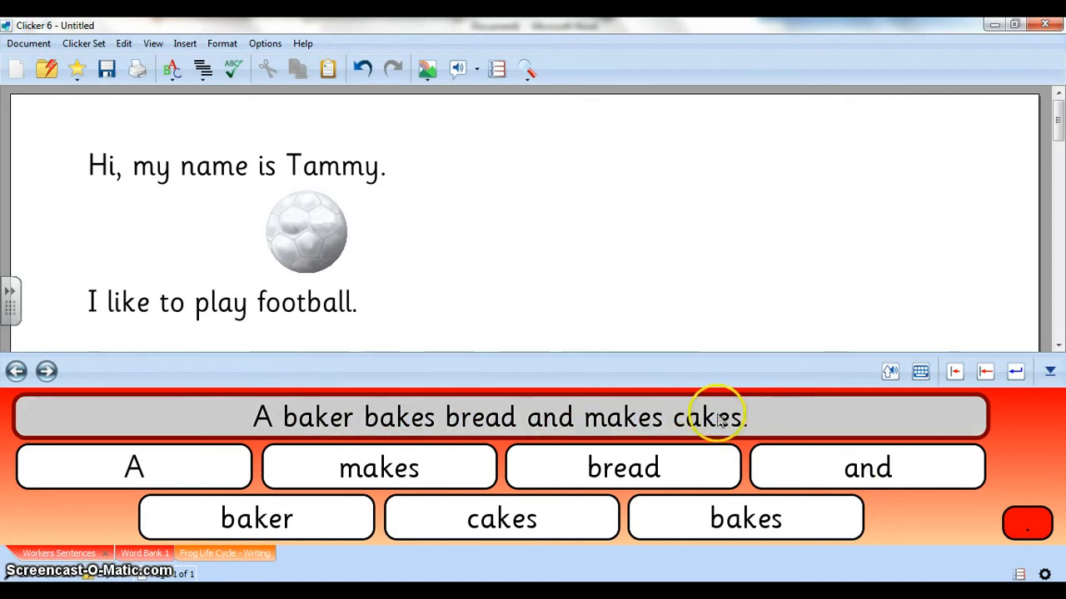
- Build the sentence "A baker makes bread and cakes bakes." from the grid's word cells and replay the model sentence for comparison
click(201, 464)
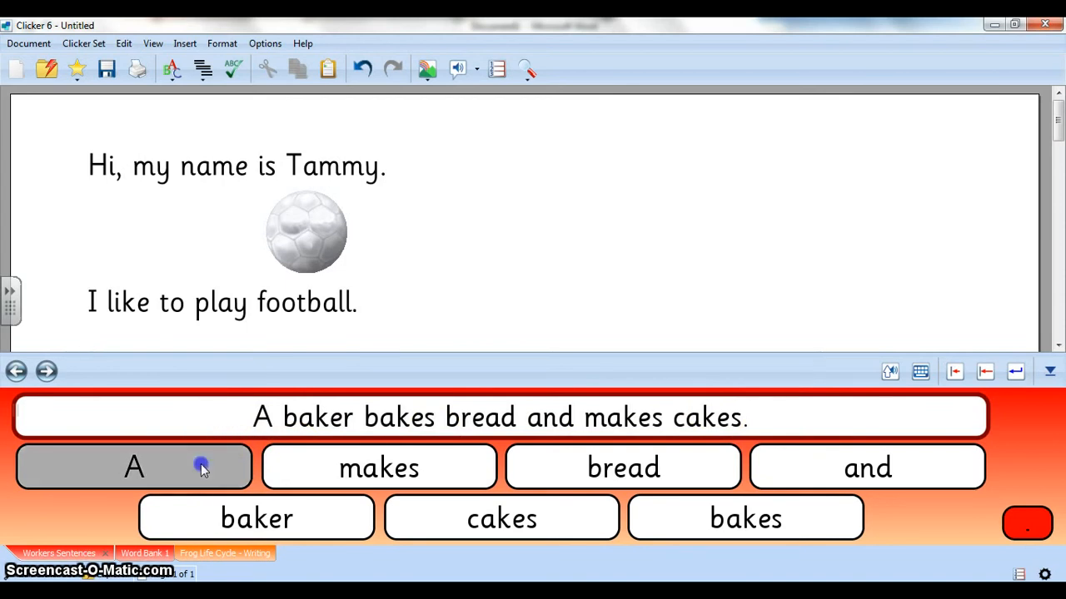
click(303, 512)
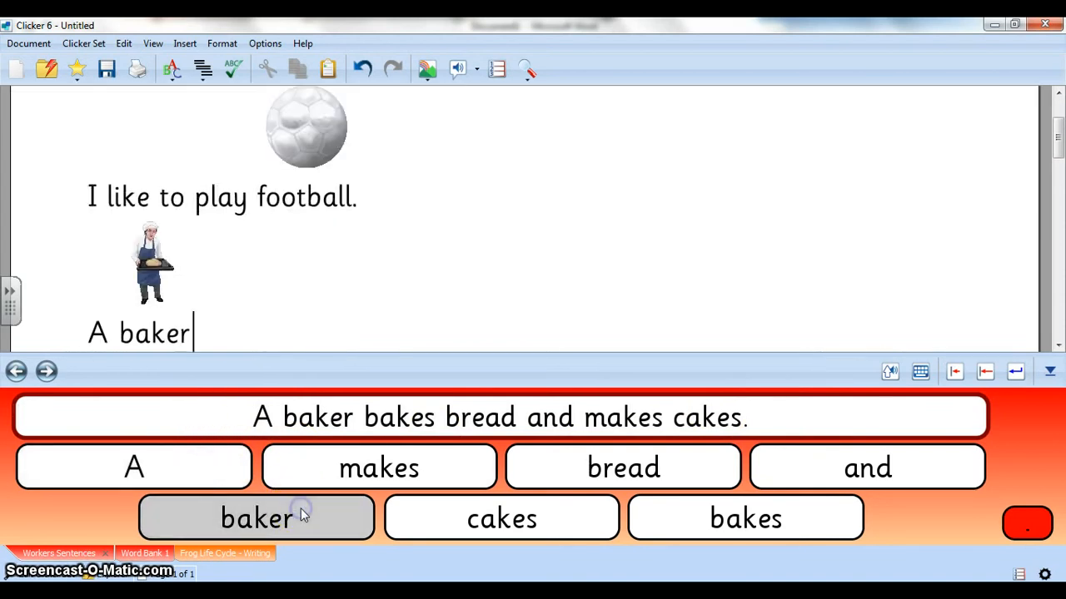
click(329, 475)
click(623, 471)
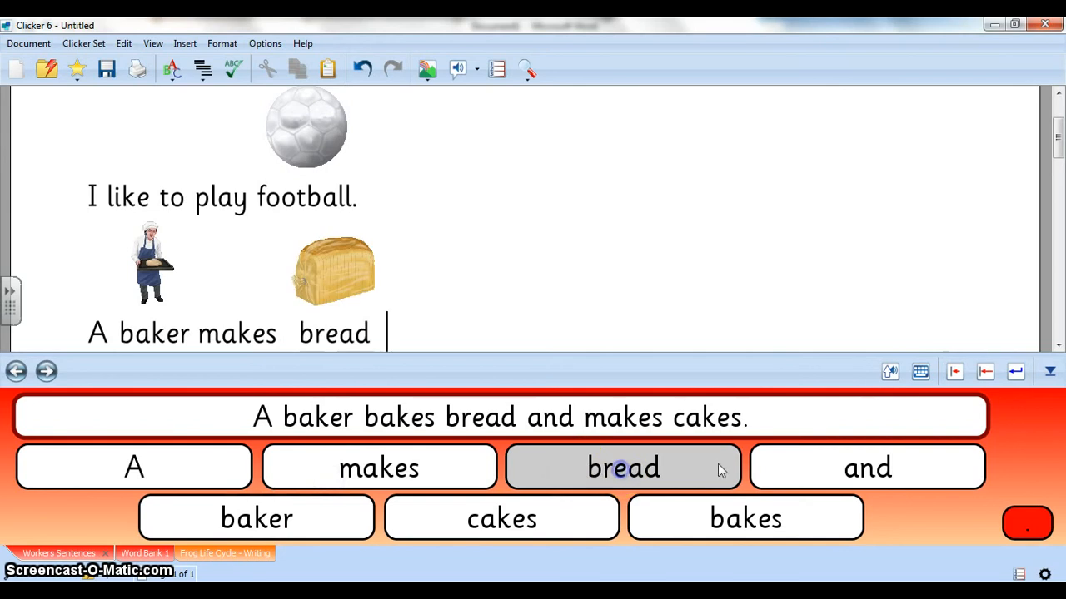
click(874, 468)
click(533, 507)
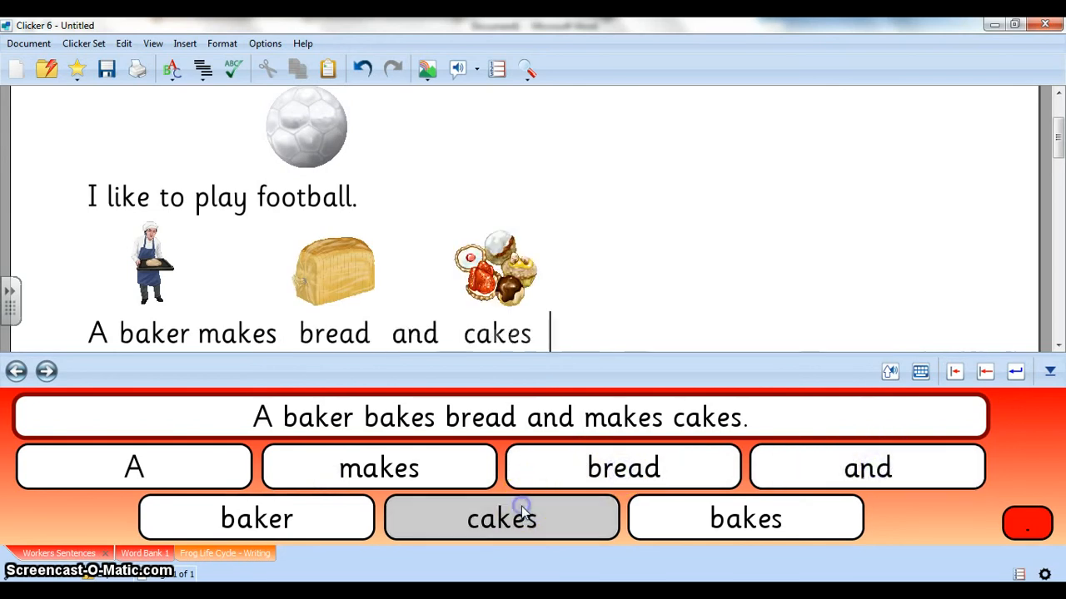
click(693, 513)
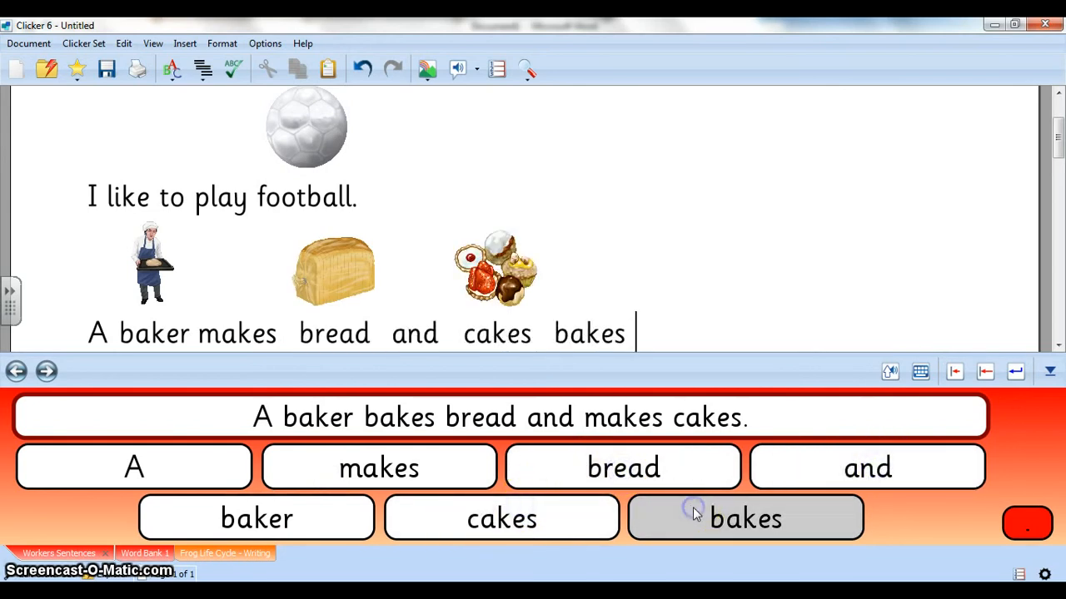
click(1033, 531)
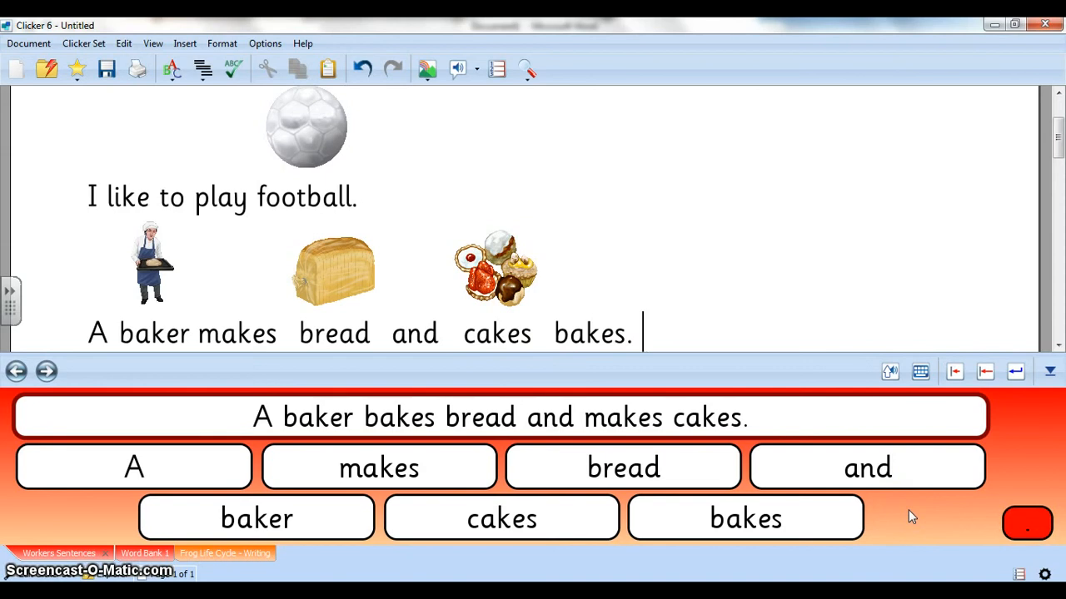
click(792, 423)
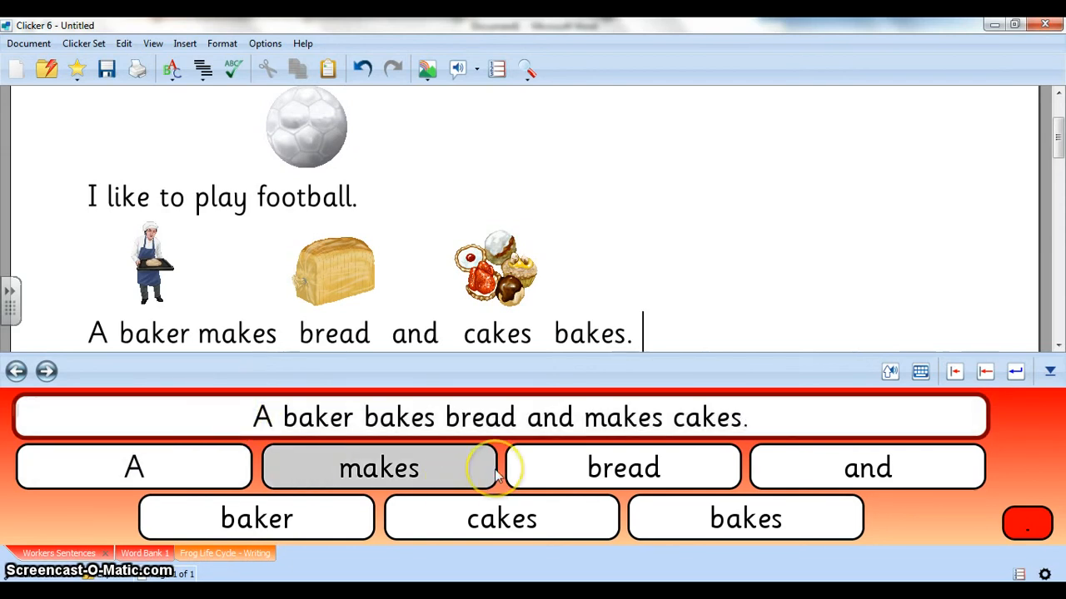
- Insert "Children" on a new line below the baker sentence, using the words under c in Word Bank 1
key(Return)
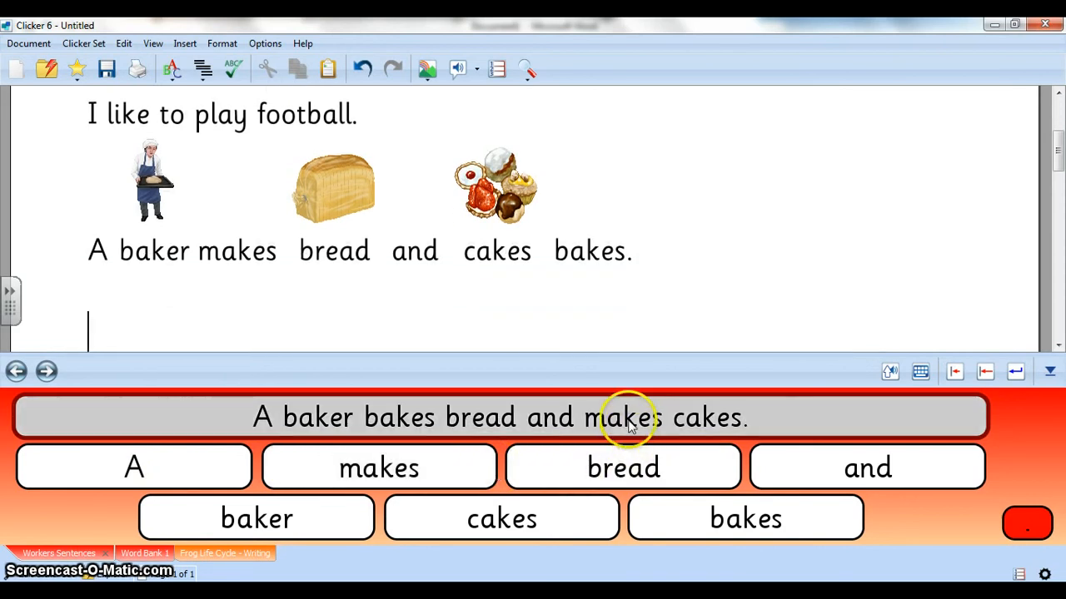
click(143, 553)
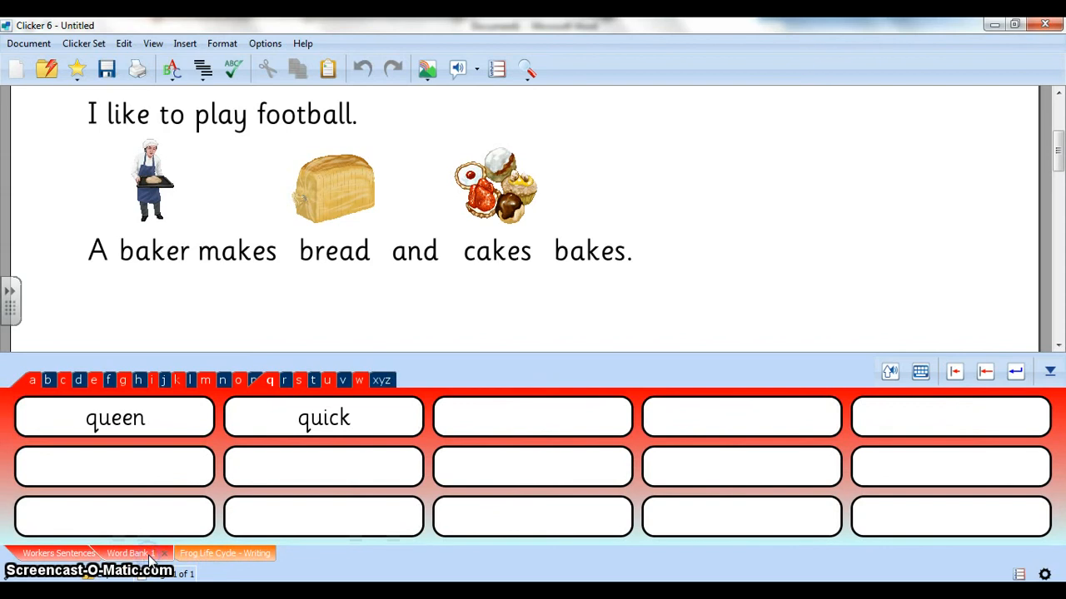
click(33, 380)
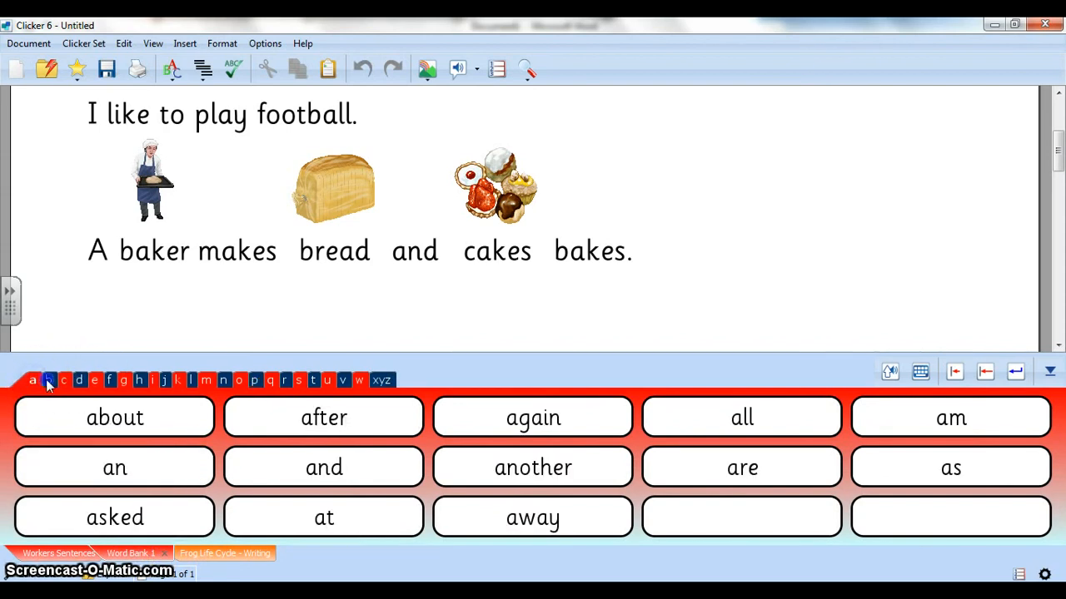
click(49, 381)
click(65, 380)
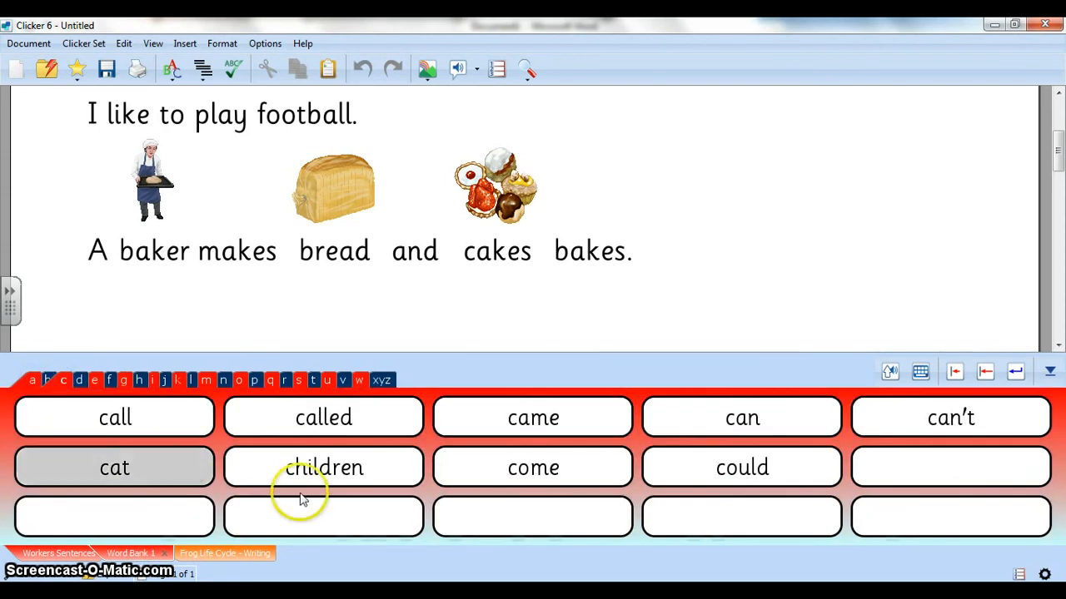
click(317, 468)
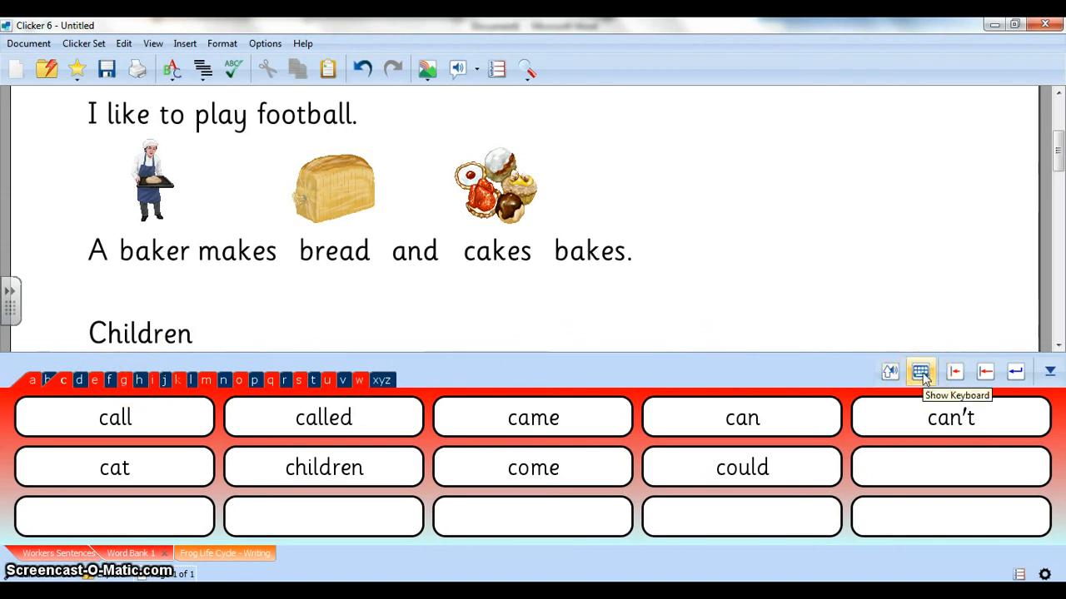
- Show the on-screen Qwerty keyboard briefly, and return to the word bank
click(921, 373)
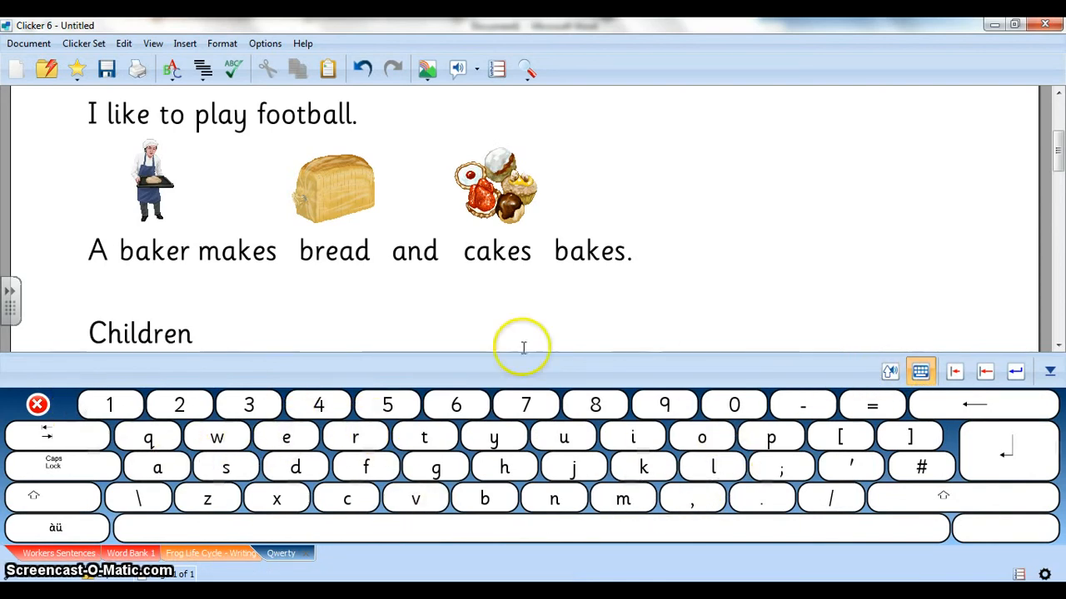
click(920, 371)
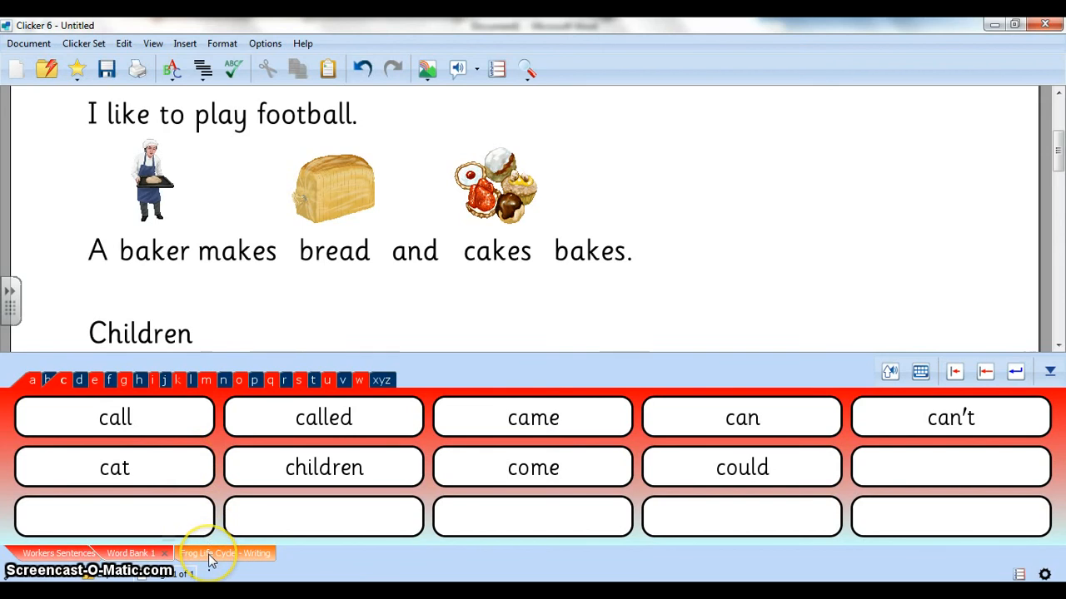
- Revisit the Workers Sentences grid, switch to Frog Life Cycle - Writing, and insert "In the spring" on a new line below "Children"
click(68, 554)
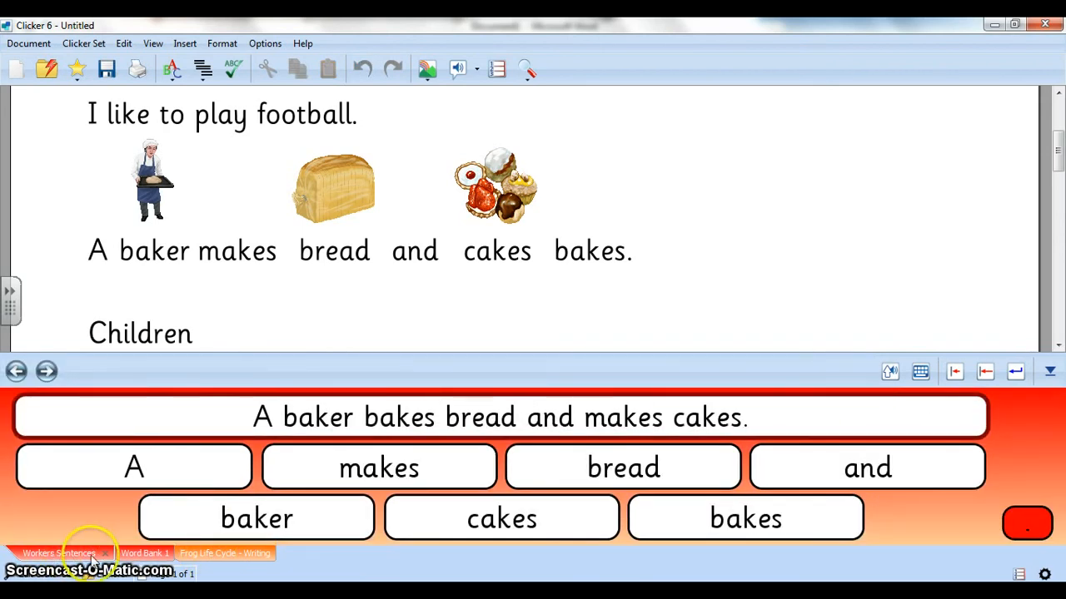
click(202, 555)
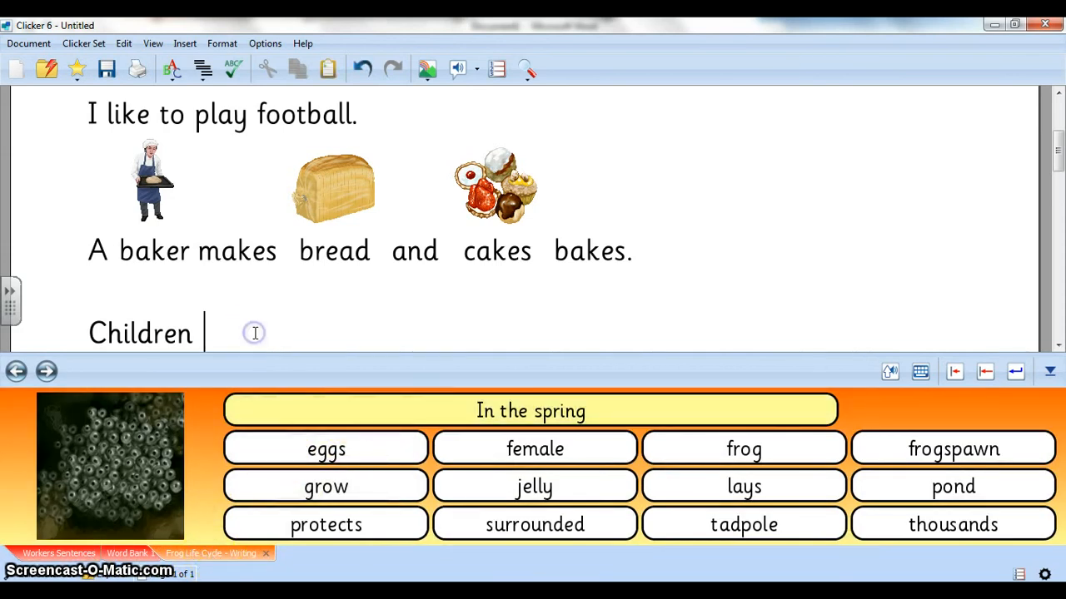
key(Return)
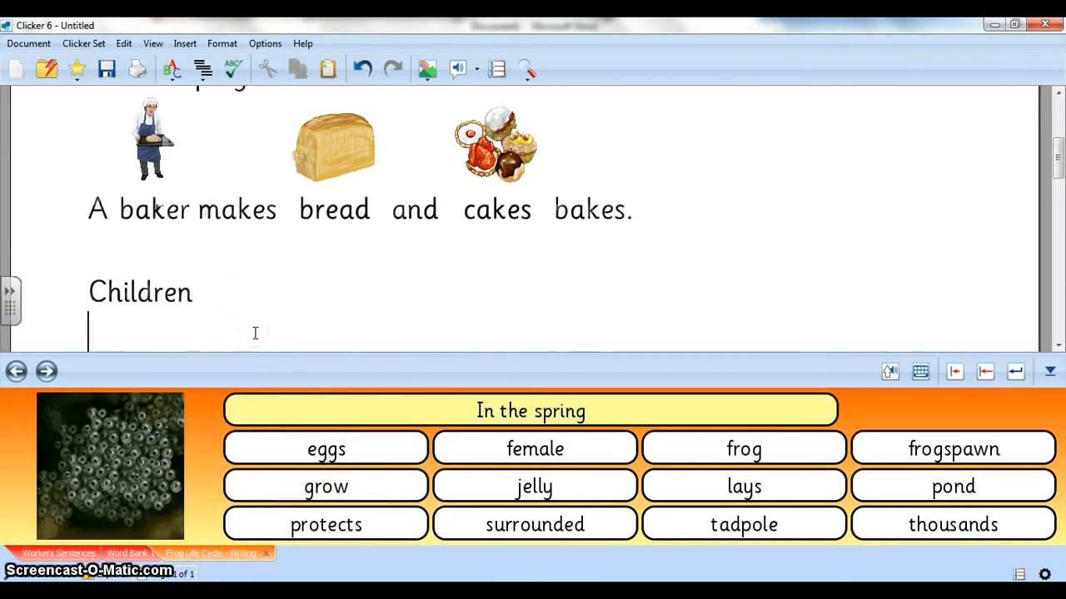
click(454, 404)
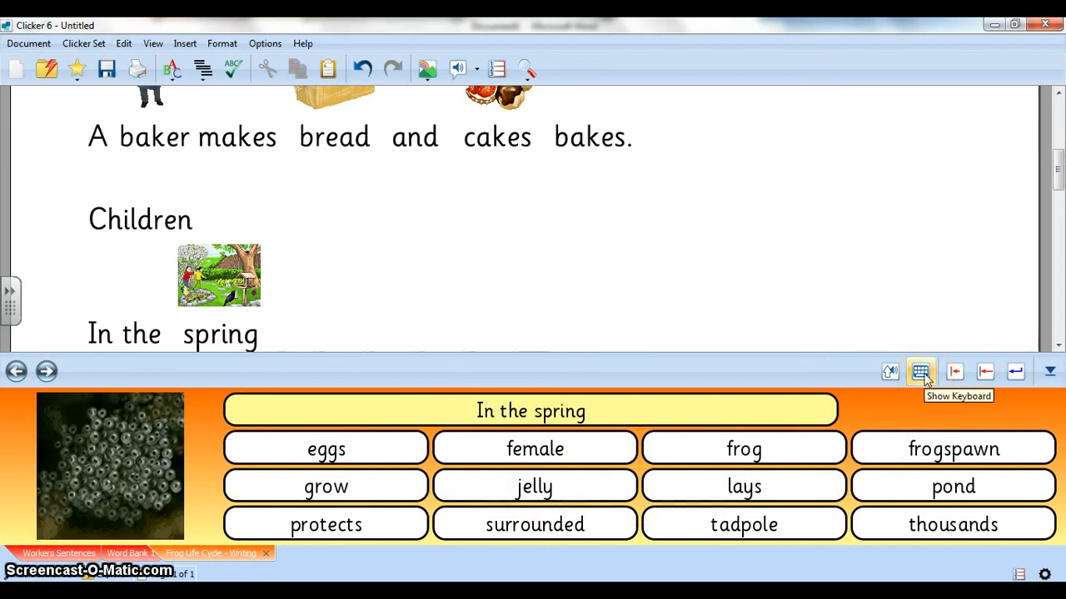
- Add "the" after "spring" using the word predictor's suggestions for "t", and turn the predictor off
click(496, 71)
text(t)
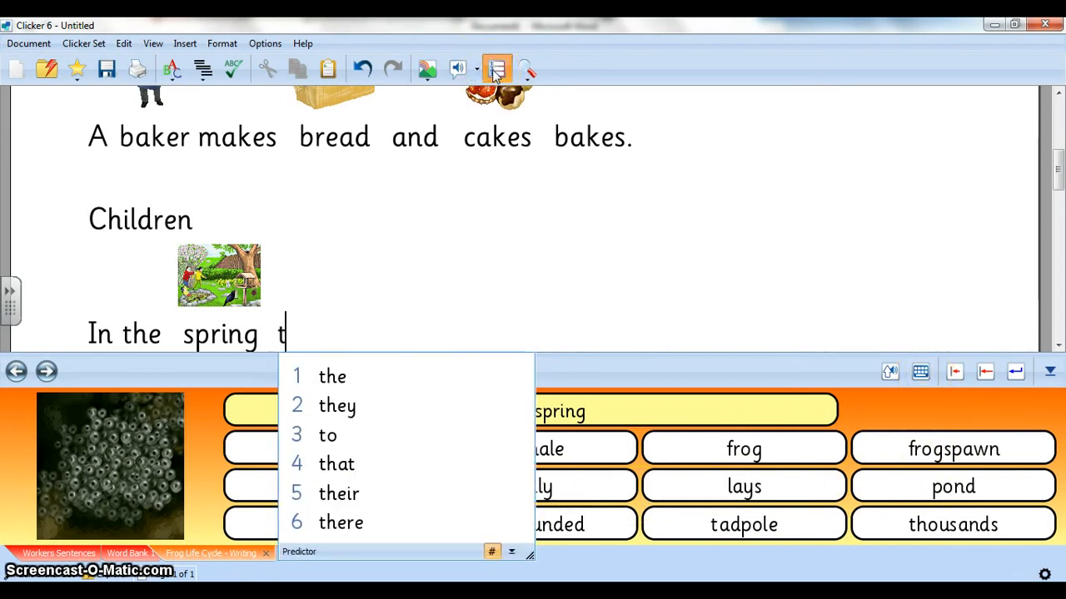
click(332, 381)
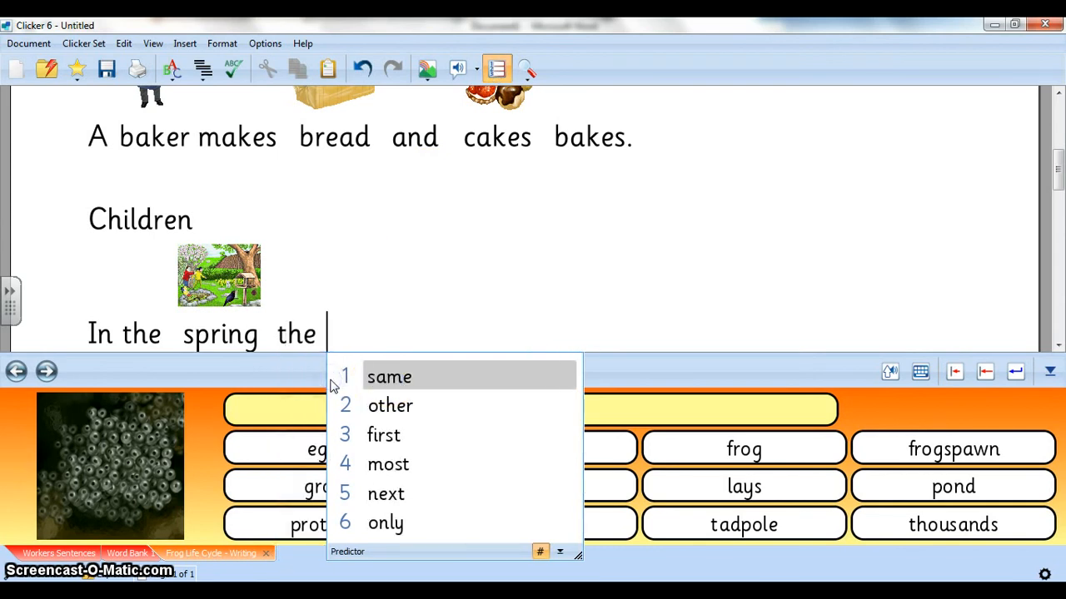
click(496, 68)
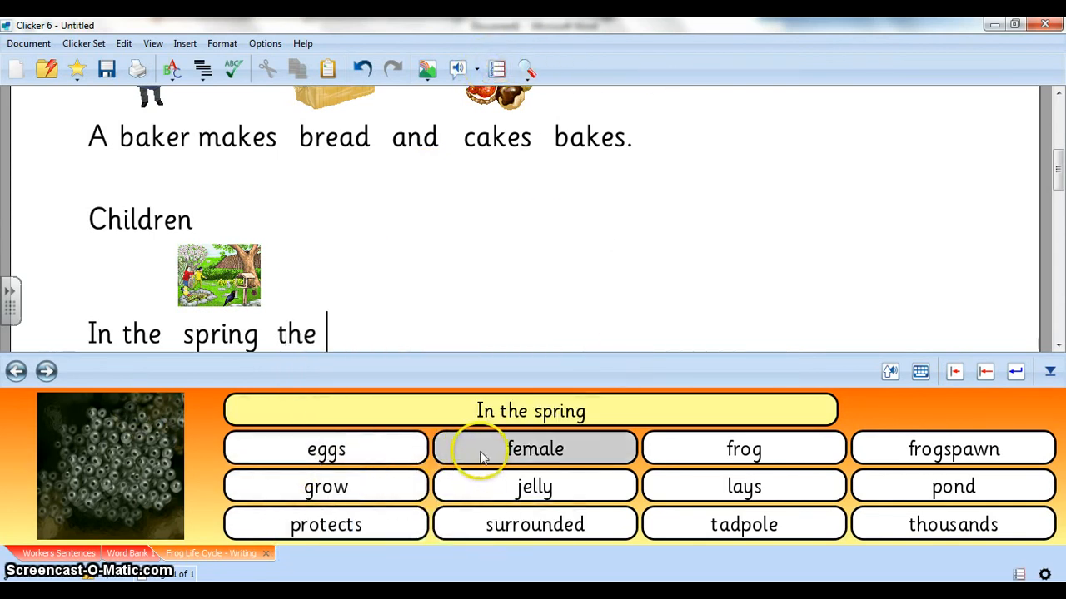
- Continue the spring sentence with "female frog lays eggs" from the frog grid's word cells
click(506, 451)
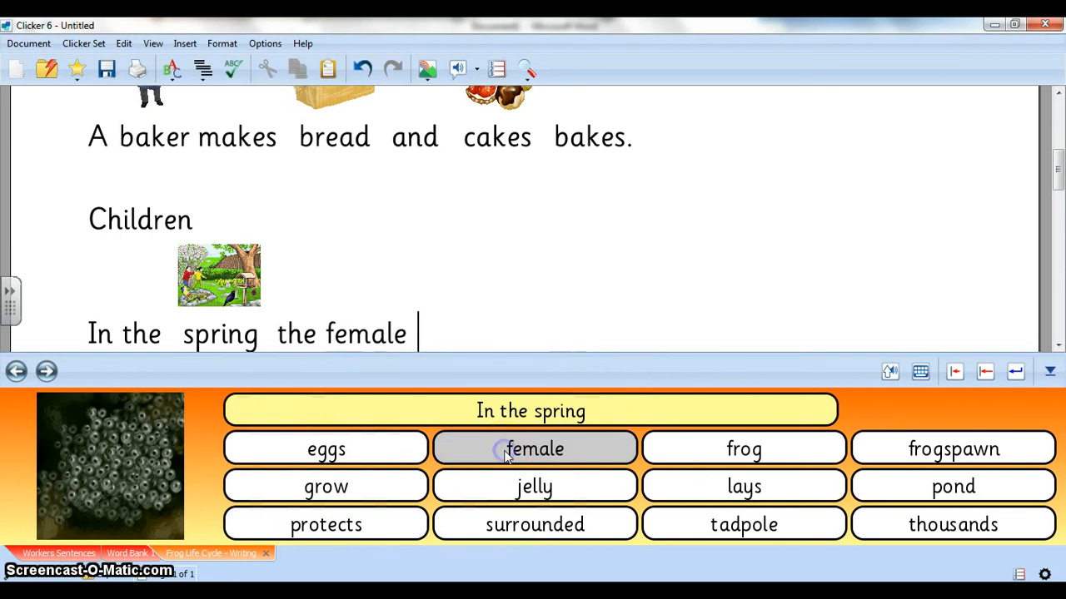
click(694, 450)
click(727, 488)
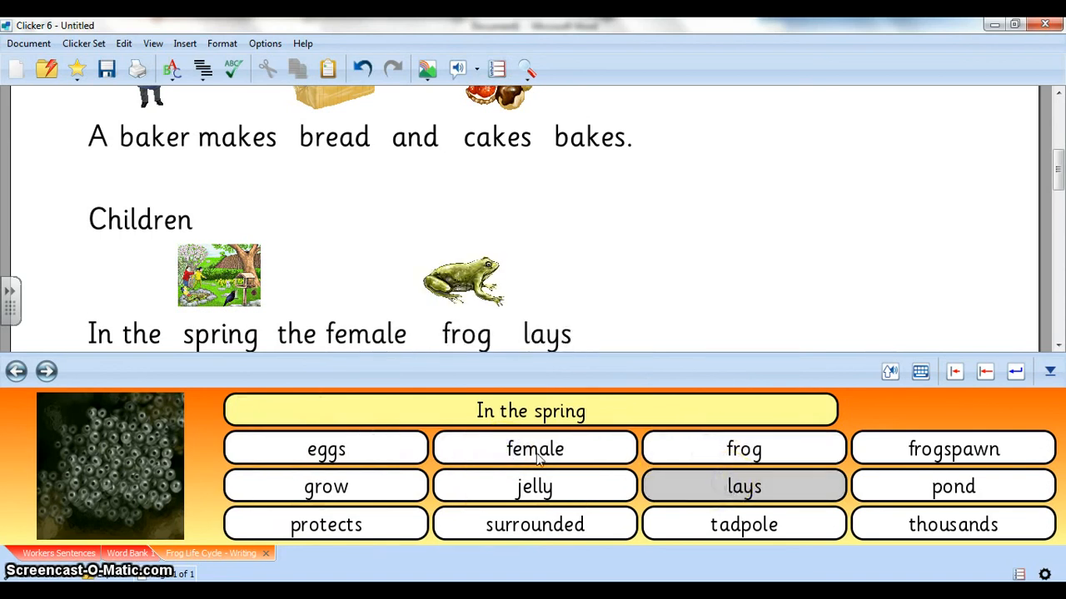
click(333, 452)
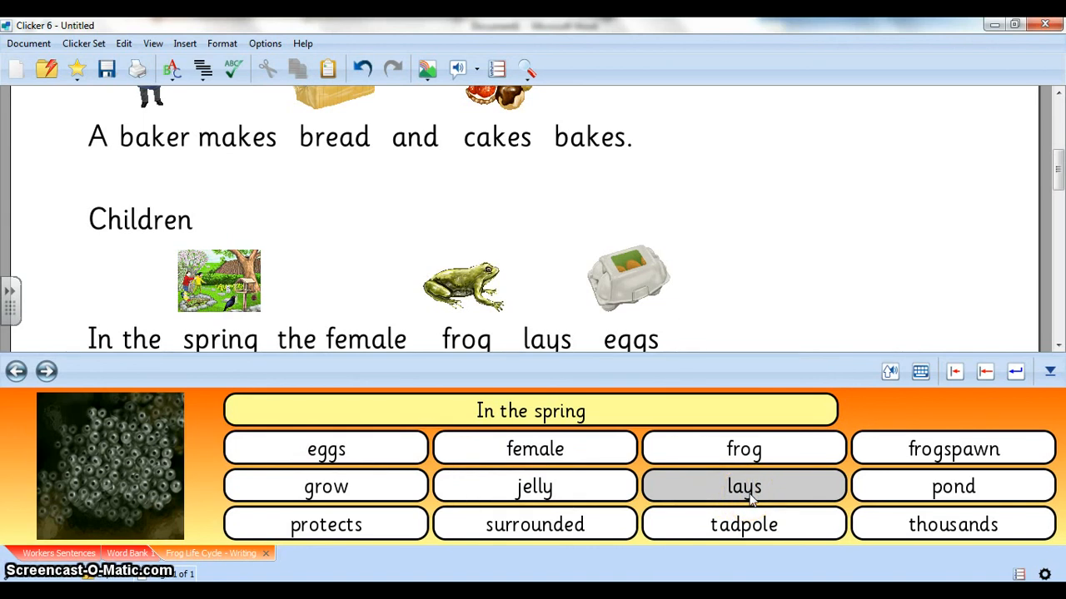
- Revisit the Workers Sentences and Word Bank 1 grids, and review the sentences written throughout the document
click(52, 554)
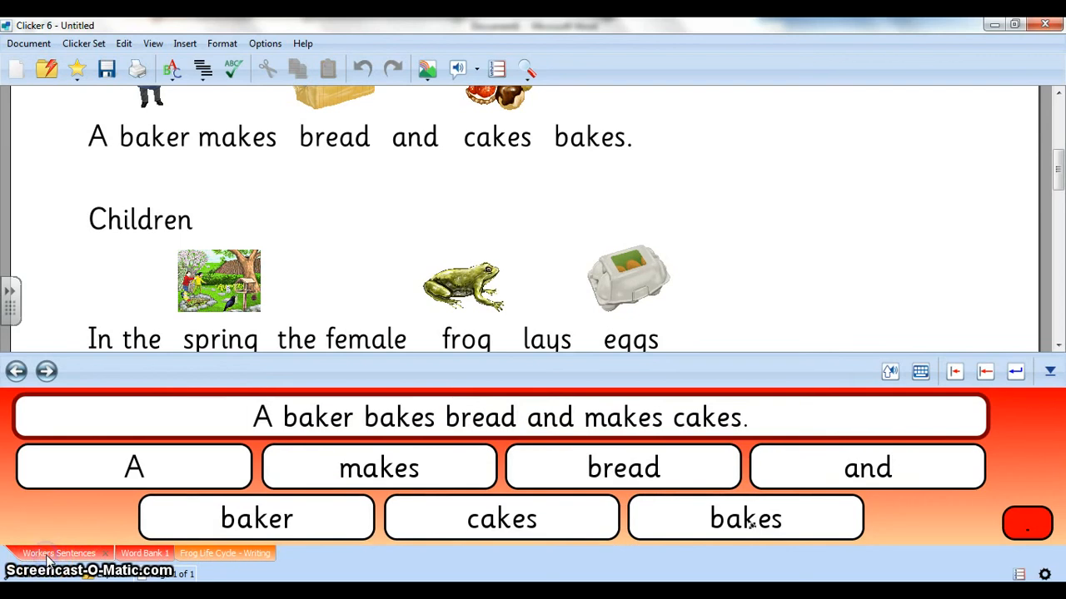
click(125, 555)
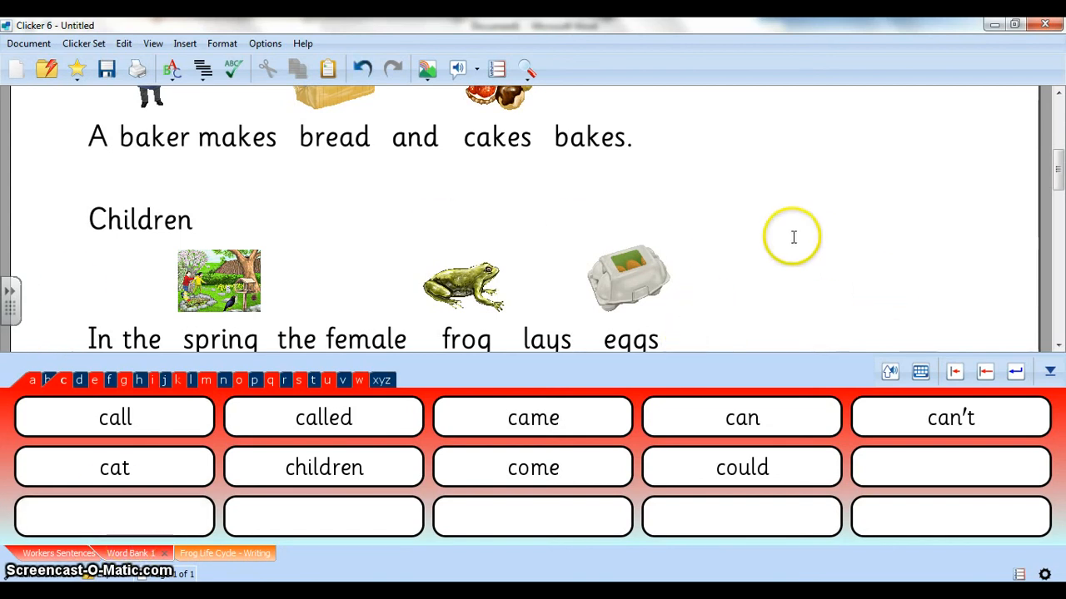
scroll(792, 238, up, 4)
scroll(765, 217, down, 4)
scroll(690, 245, down, 1)
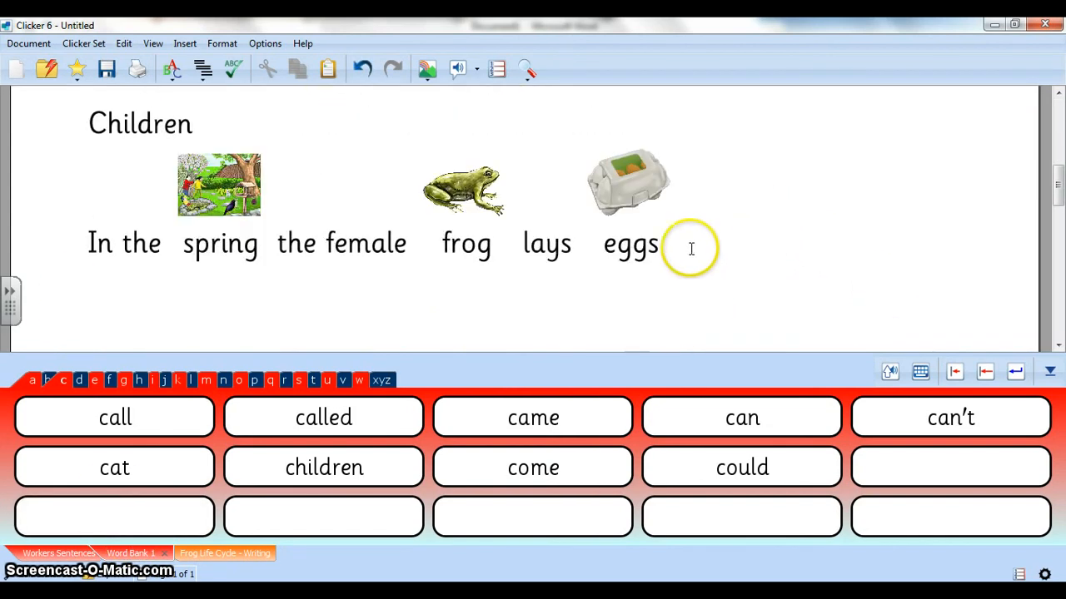
scroll(172, 225, up, 5)
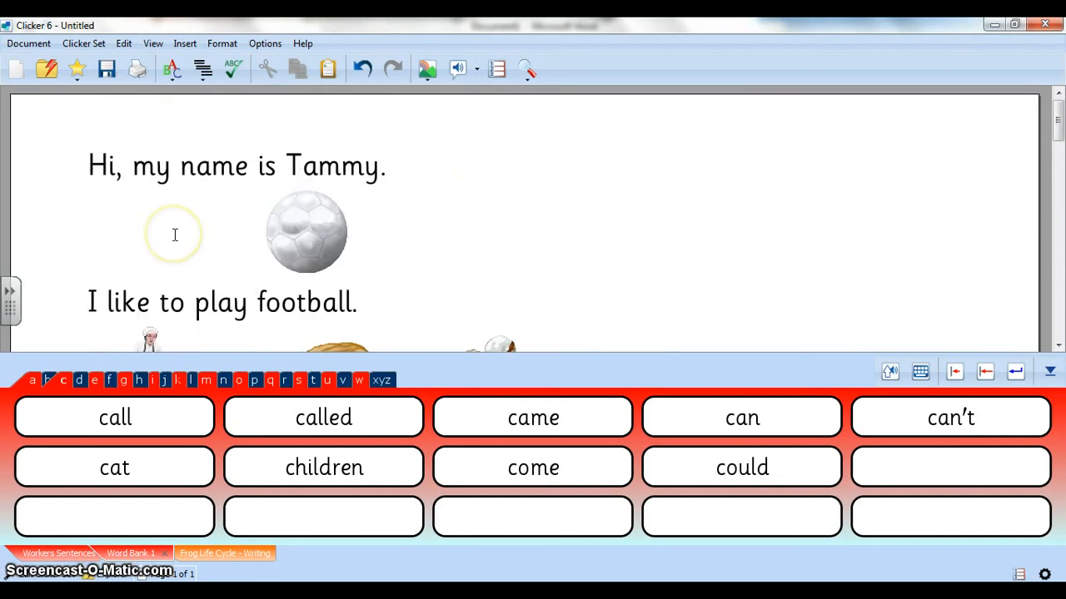
- Show how to save the document as a Microsoft Word Document (*.docx), and leave the save dialog without saving
click(35, 48)
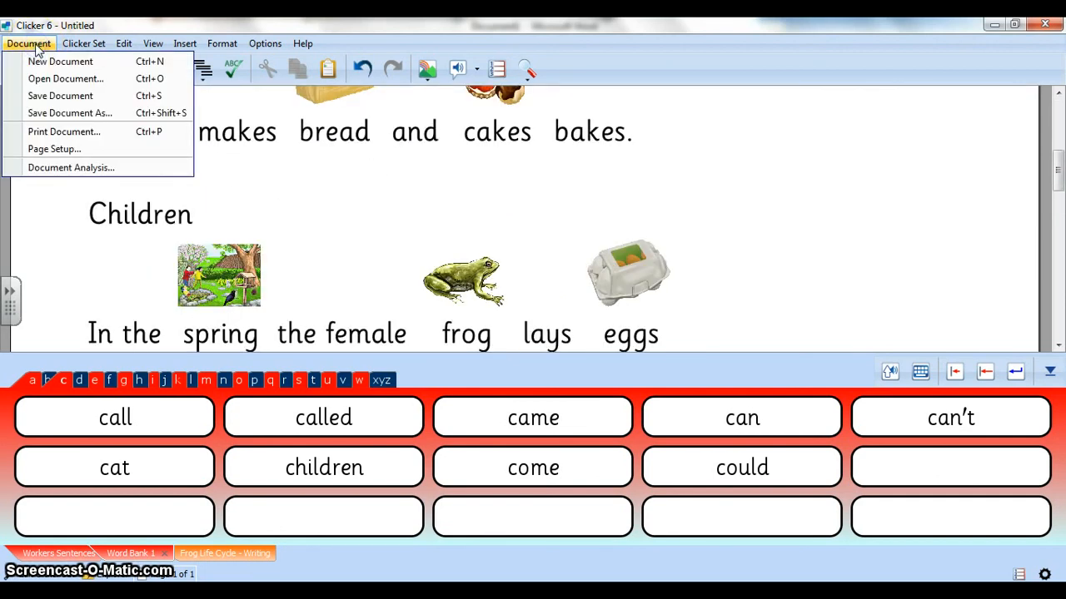
click(55, 117)
click(416, 434)
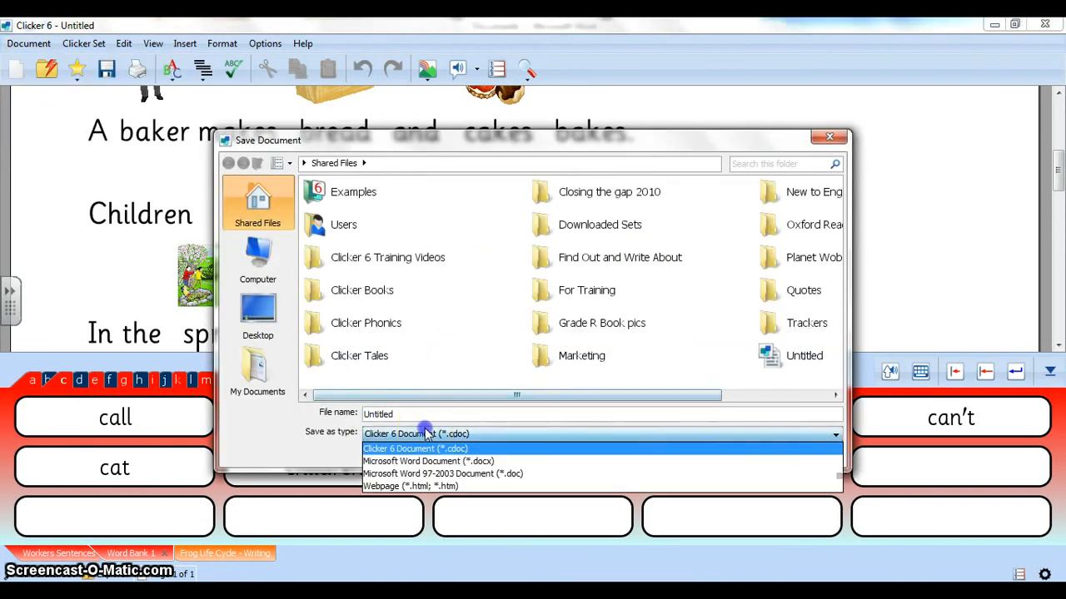
click(466, 461)
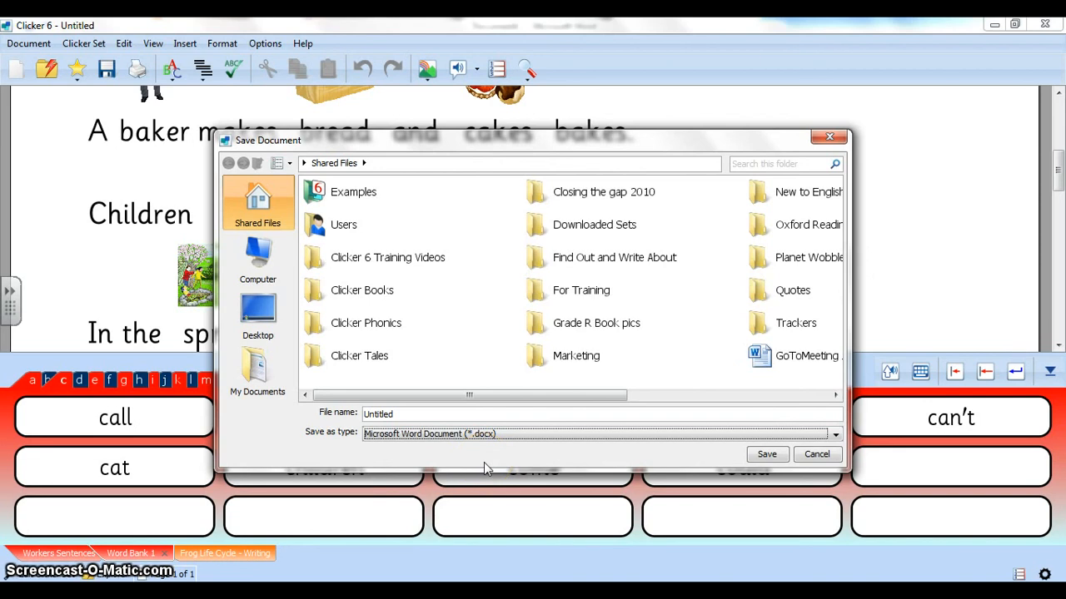
click(812, 455)
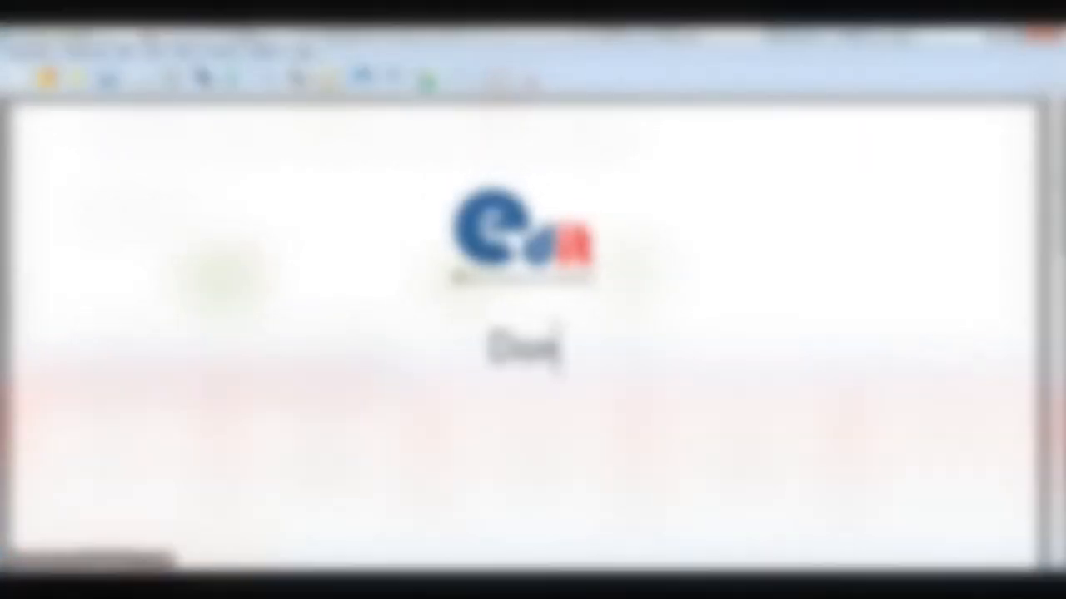
- Complete the line below the Edit Microsystems logo to read "Don't forget to like Edit Microsystems on Facebook!"
text('t forget to like )
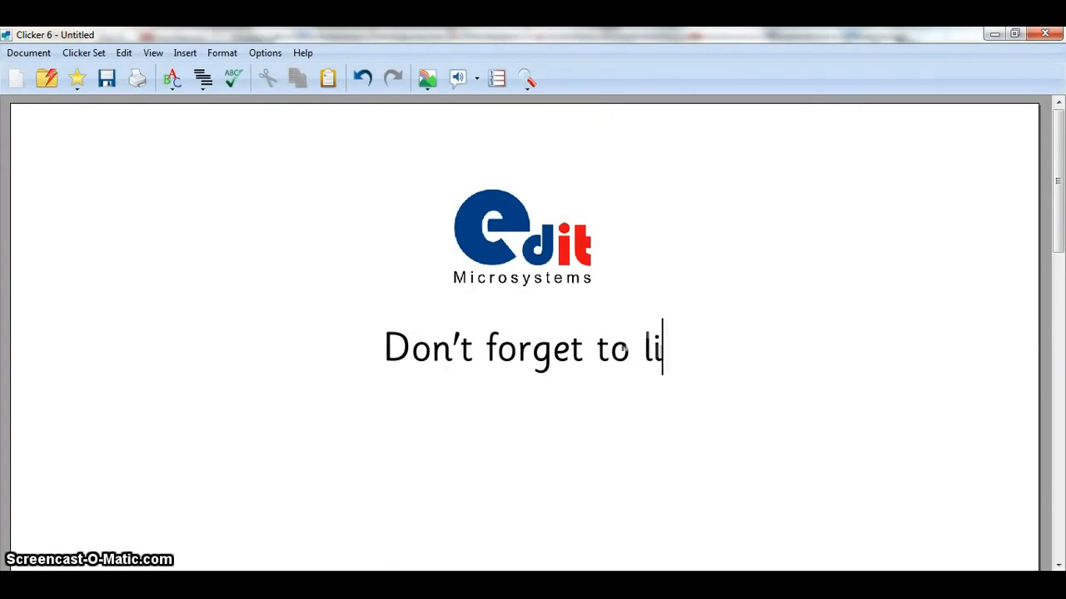
text(Edit Micros)
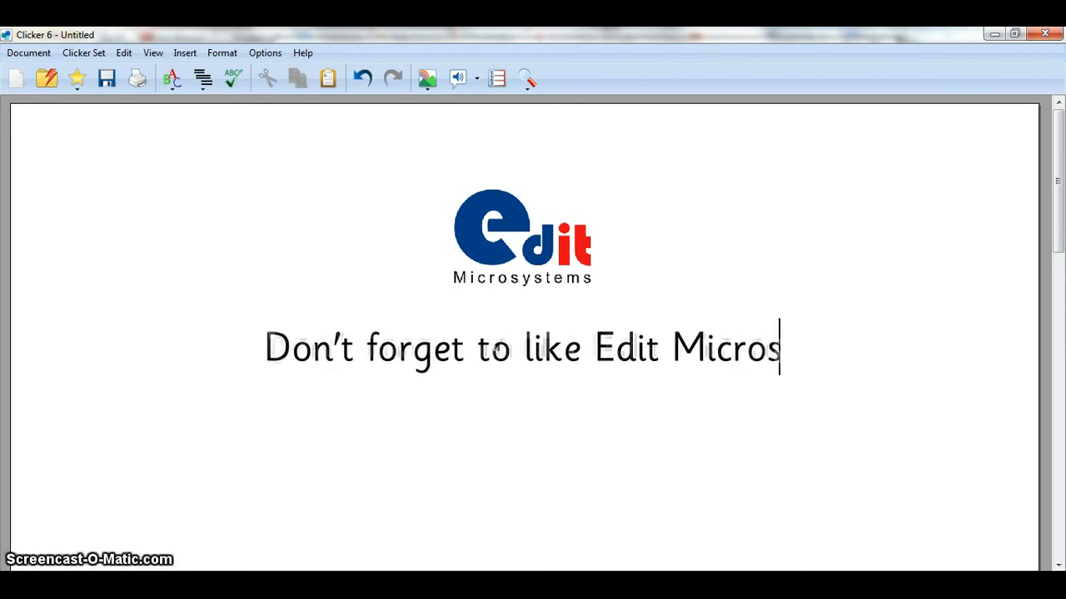
text(ystems on )
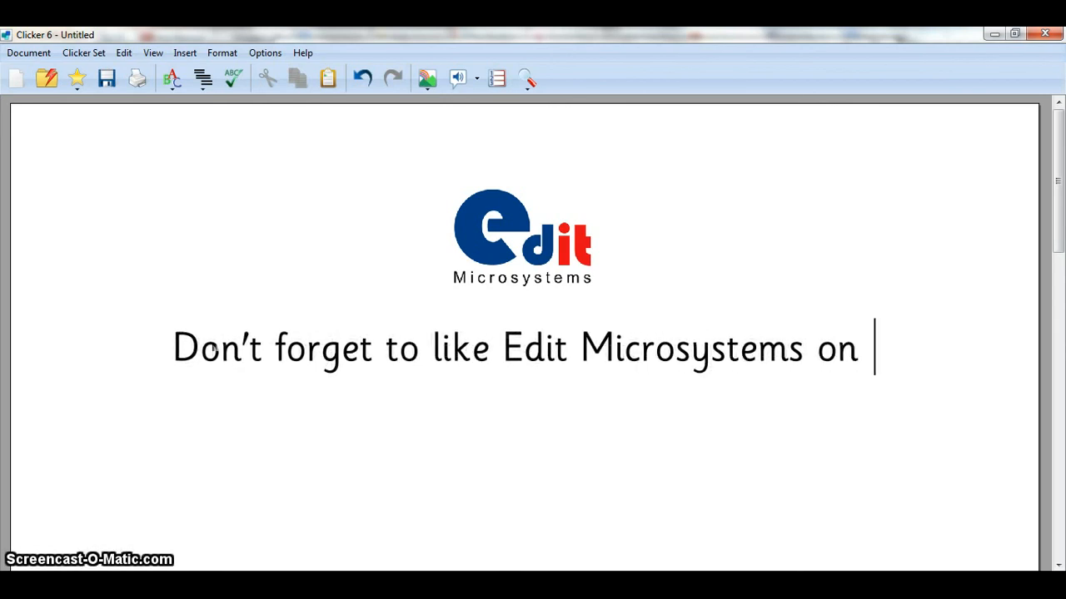
text(Facebook)
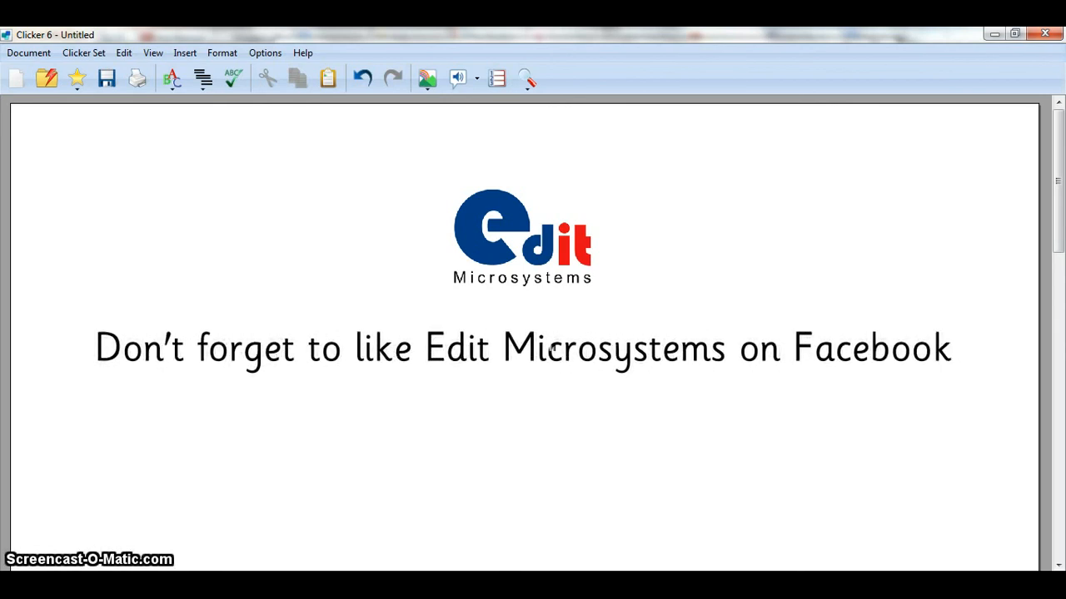
text(!)
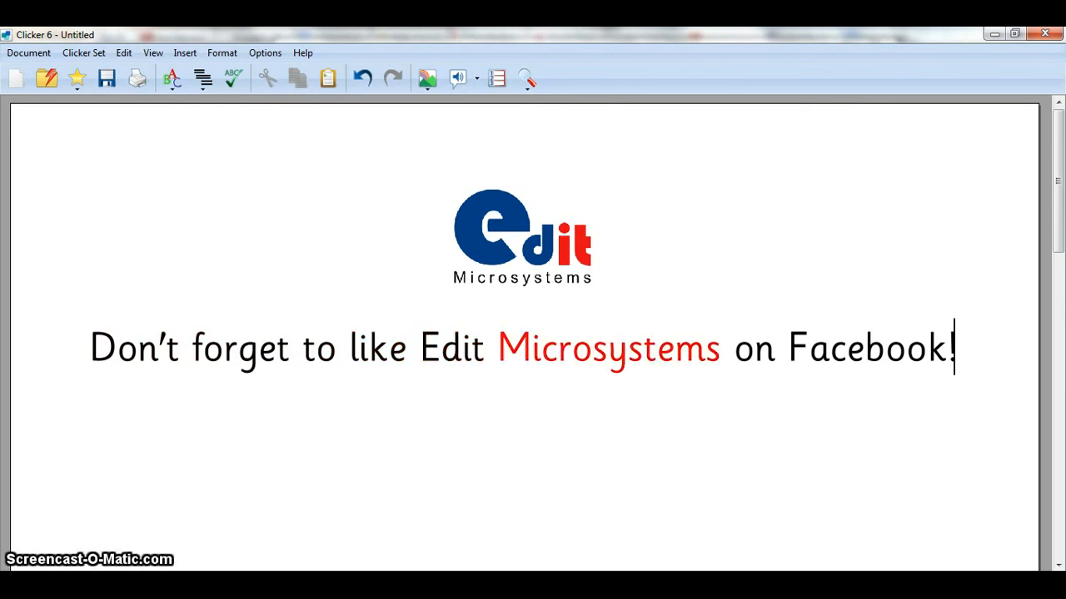